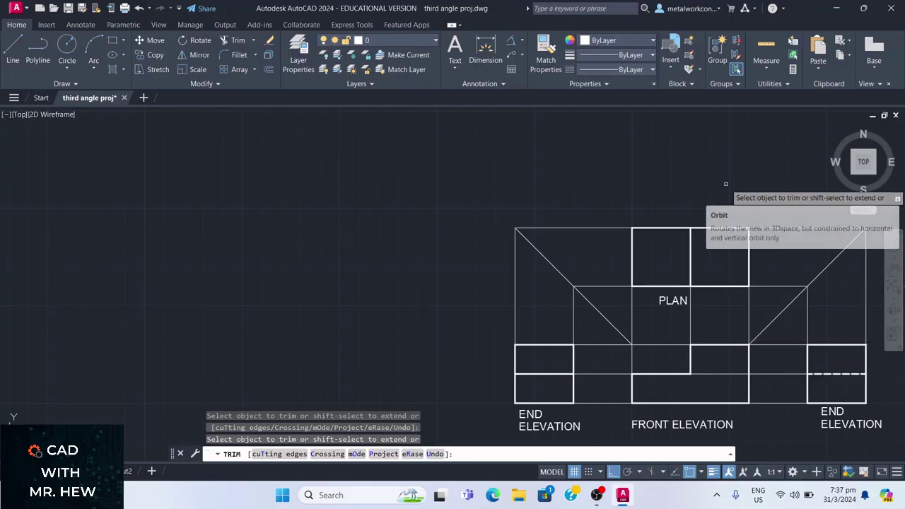
- End the TRIM command once the excess projection lines are removed
key(Return)
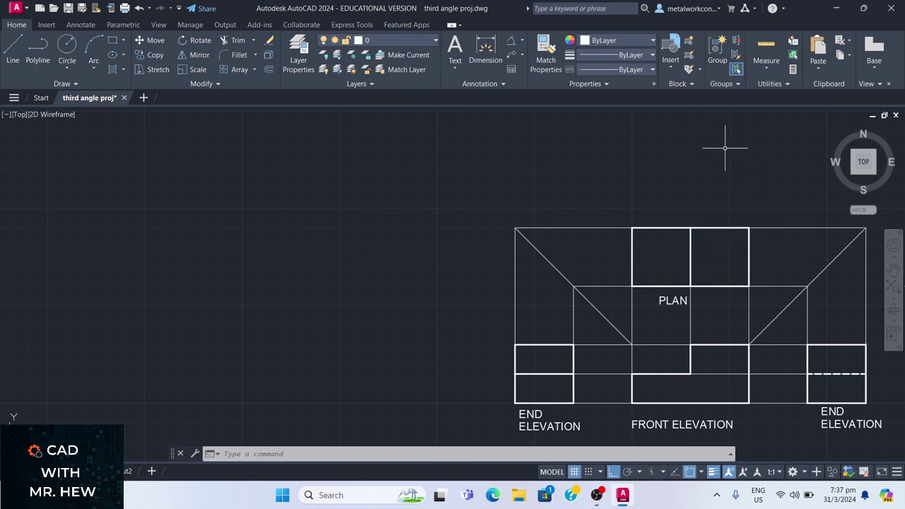
- Check the Layer dropdown's existing layers, then open the Layer Properties Manager
click(434, 43)
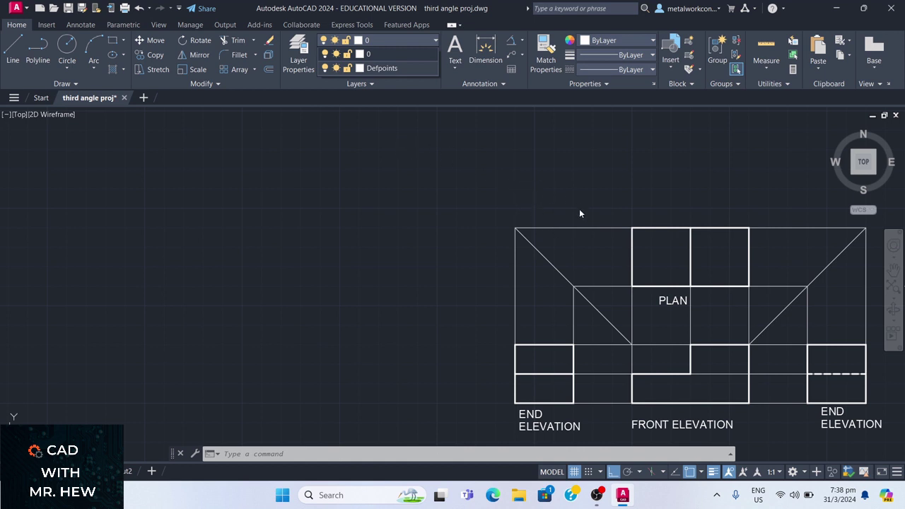
click(532, 152)
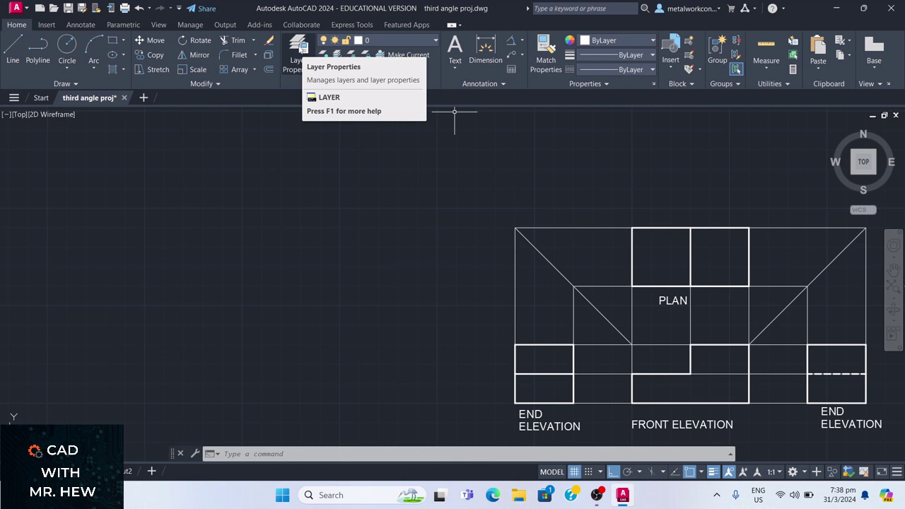
click(301, 47)
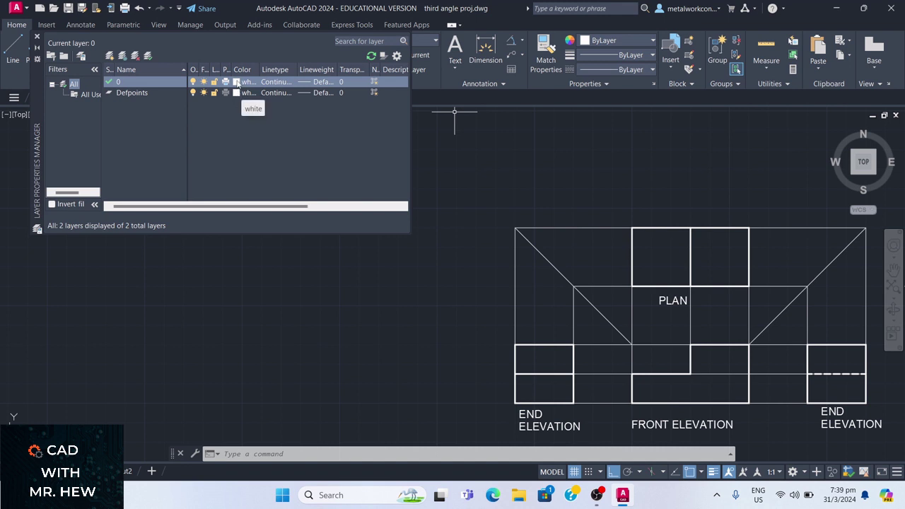
- Create a new layer named Construction, then another named Outline
click(108, 56)
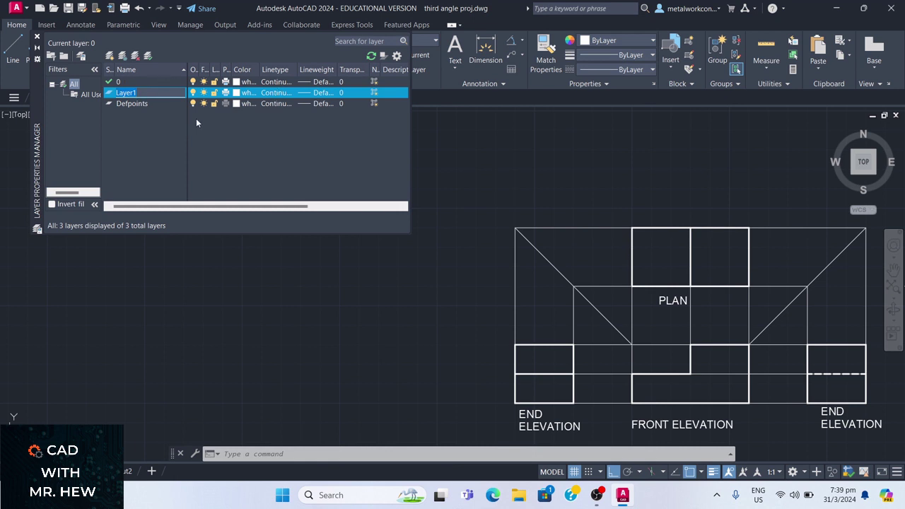
key(BackSpace)
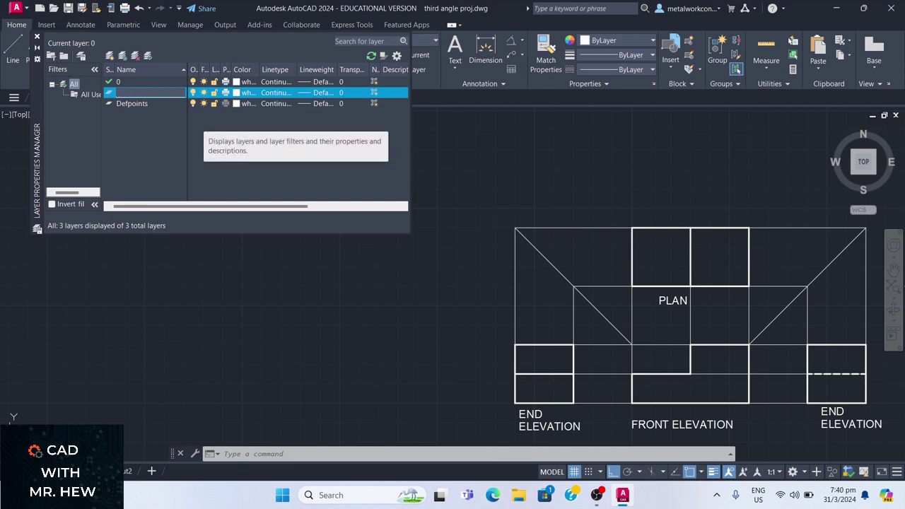
text(Construction)
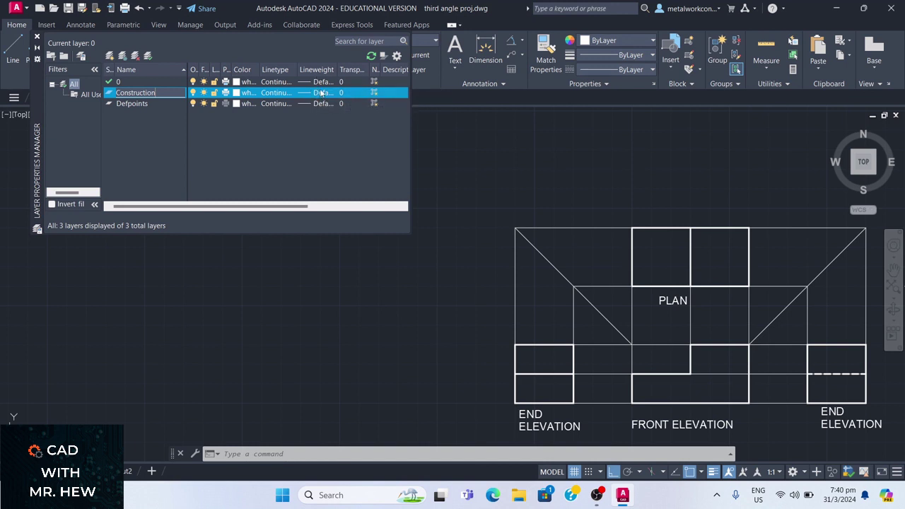
key(Return)
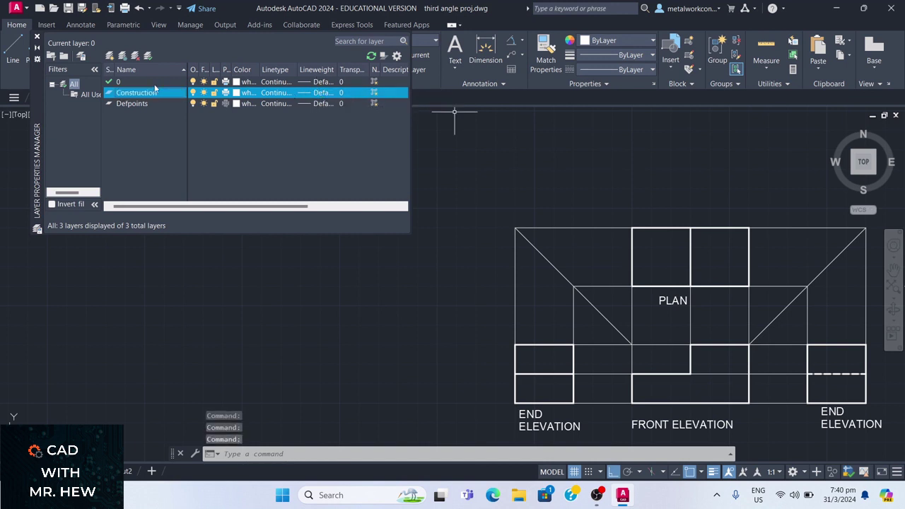
click(109, 56)
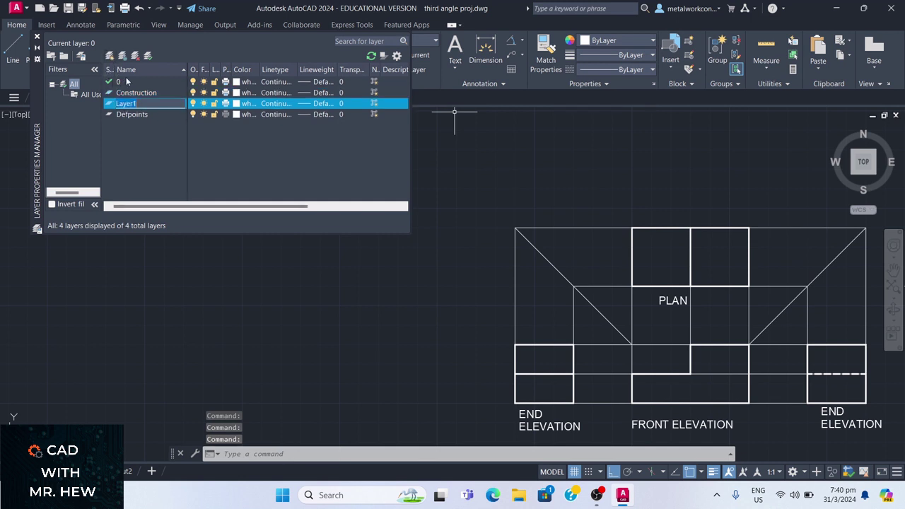
text(Outli)
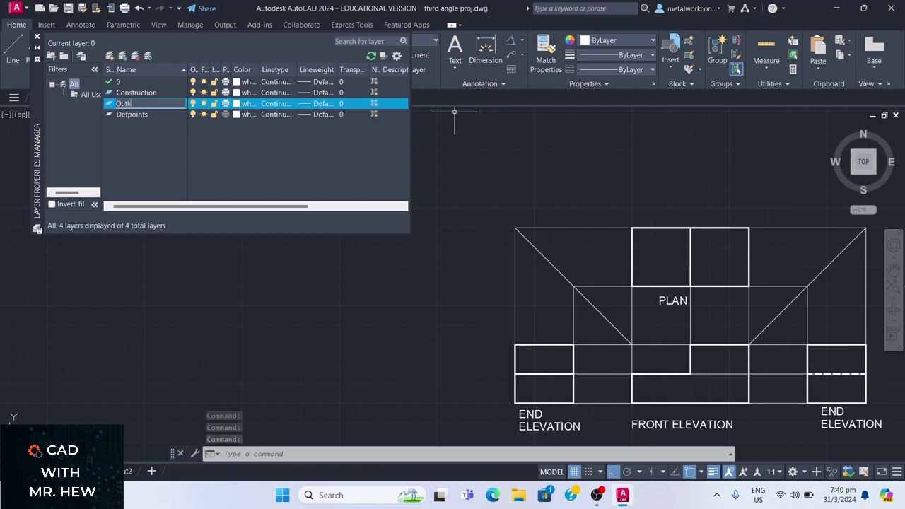
text(ne)
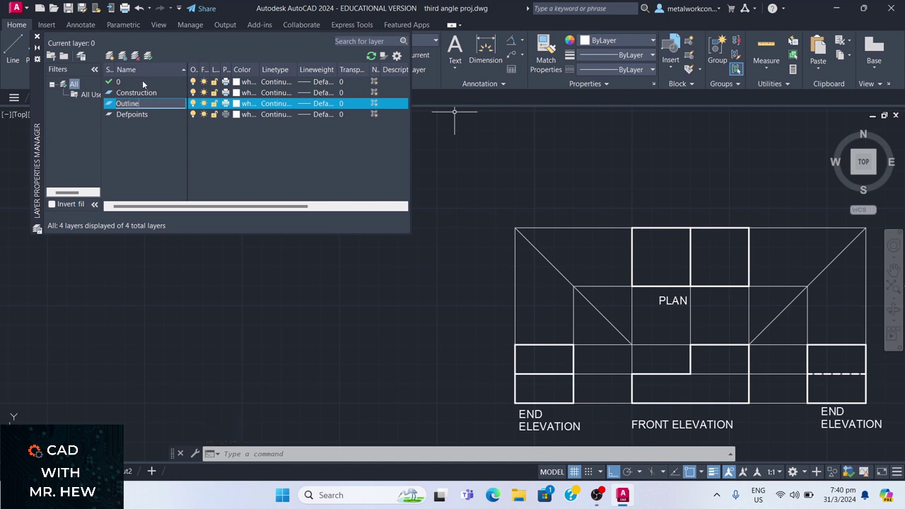
key(Return)
- Create a new layer named Text, then another named Hidden Detail
click(109, 57)
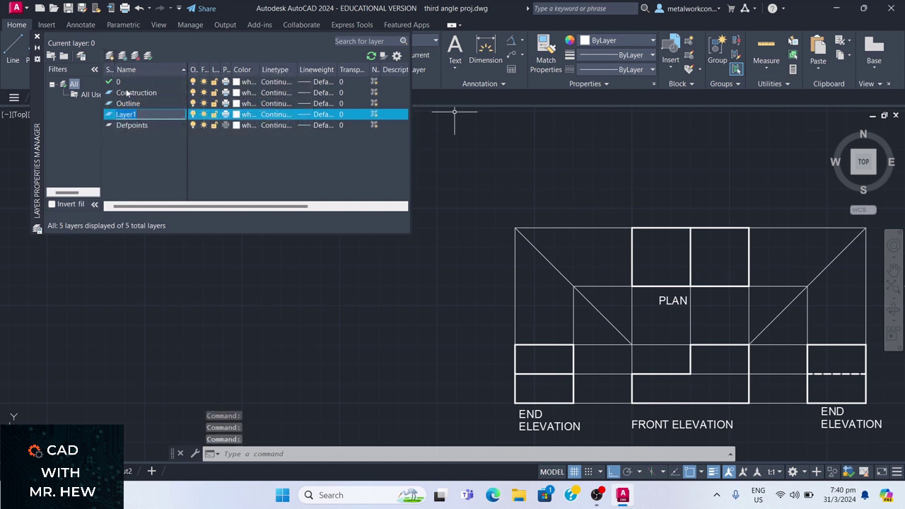
text(Text)
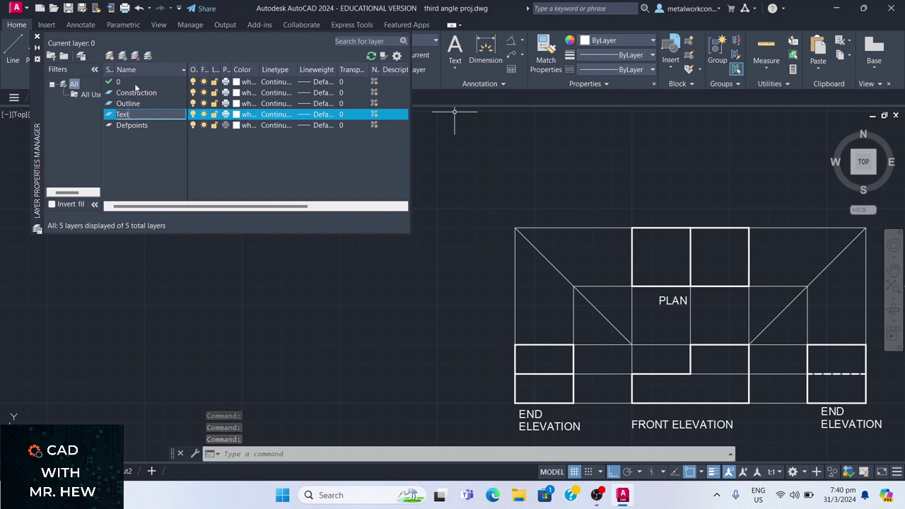
key(Return)
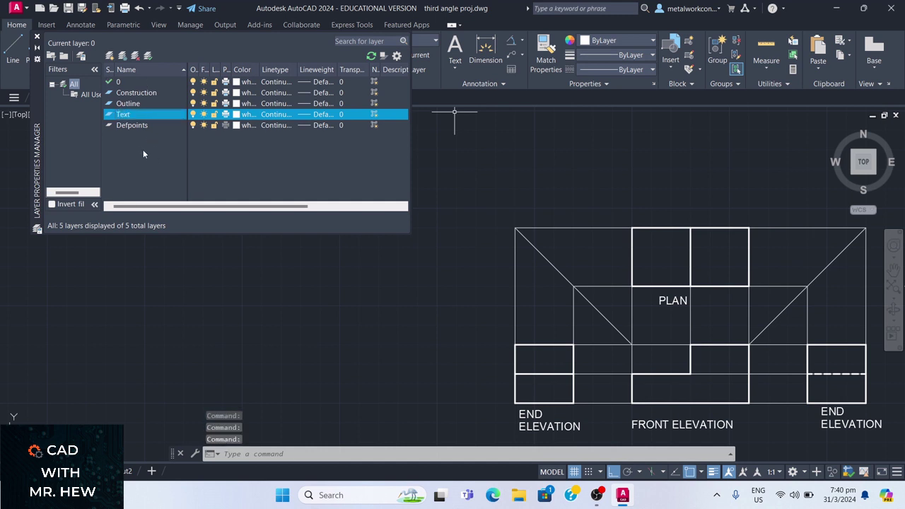
click(109, 59)
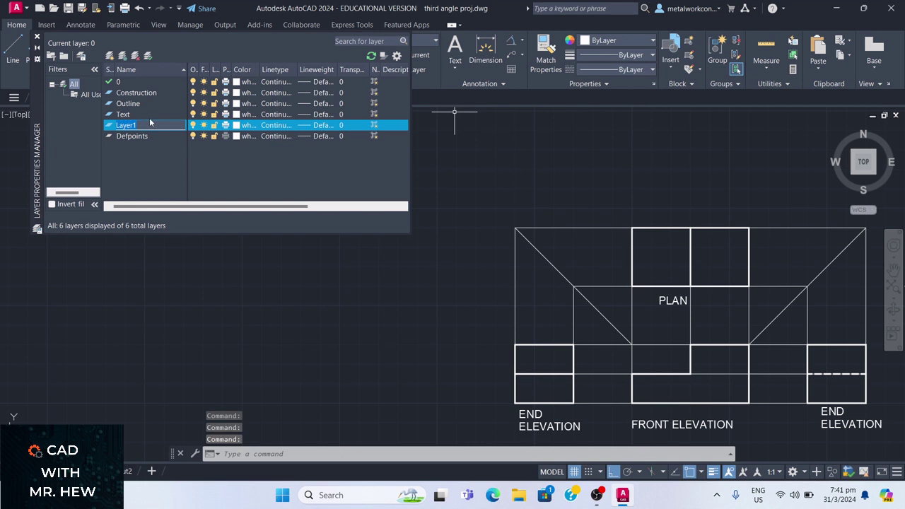
text(Hidden Detail)
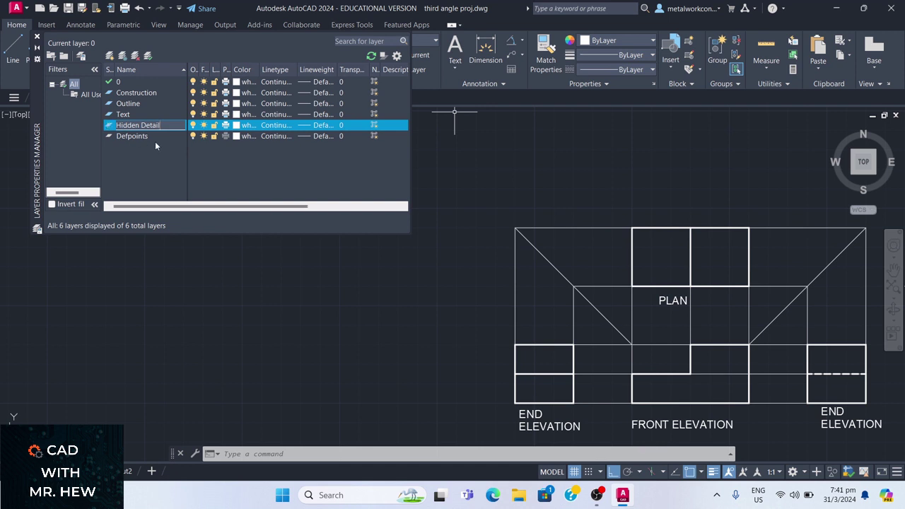
key(Return)
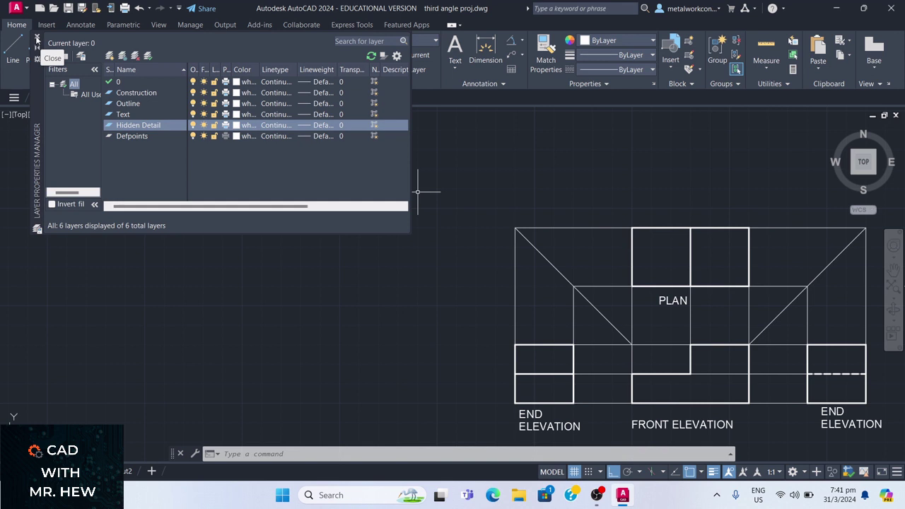
- Set Construction as the current layer and close the Layer Properties Manager
click(109, 93)
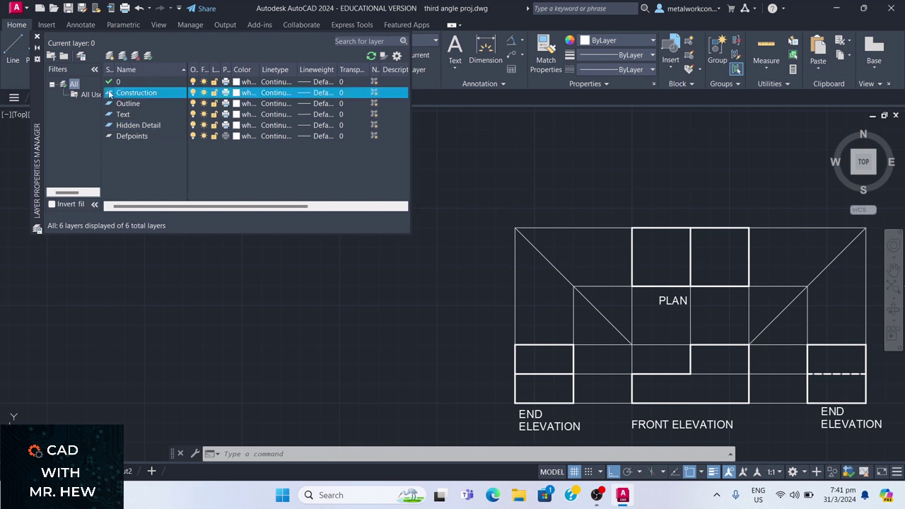
double_click(110, 94)
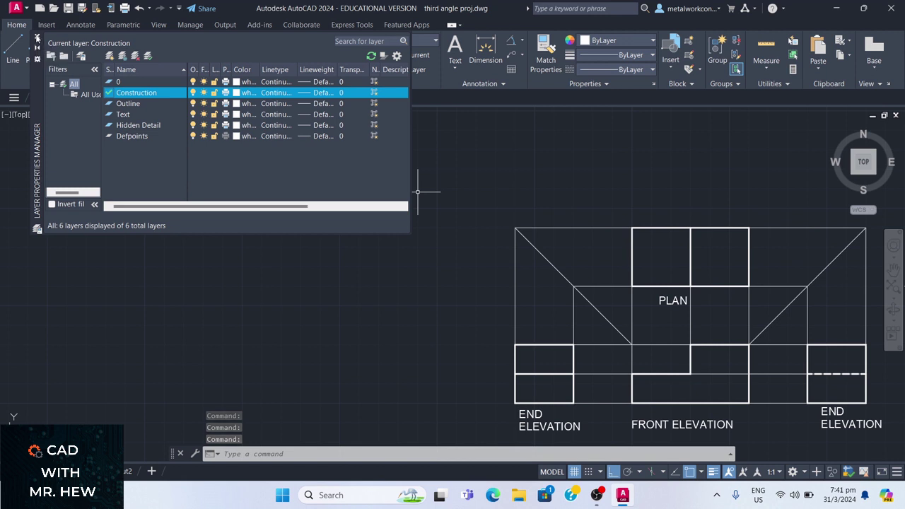
click(37, 38)
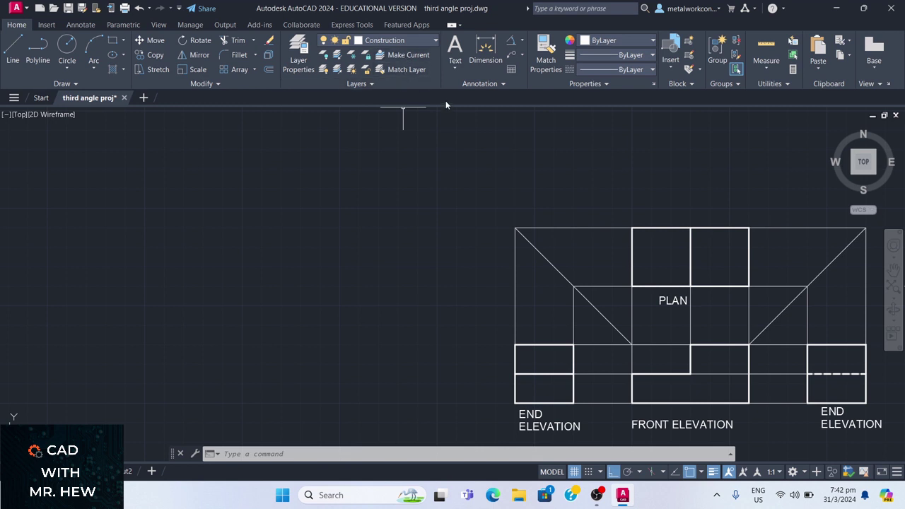
- Make Outline current, then select the plan outline and the right end elevation's four edges
click(434, 42)
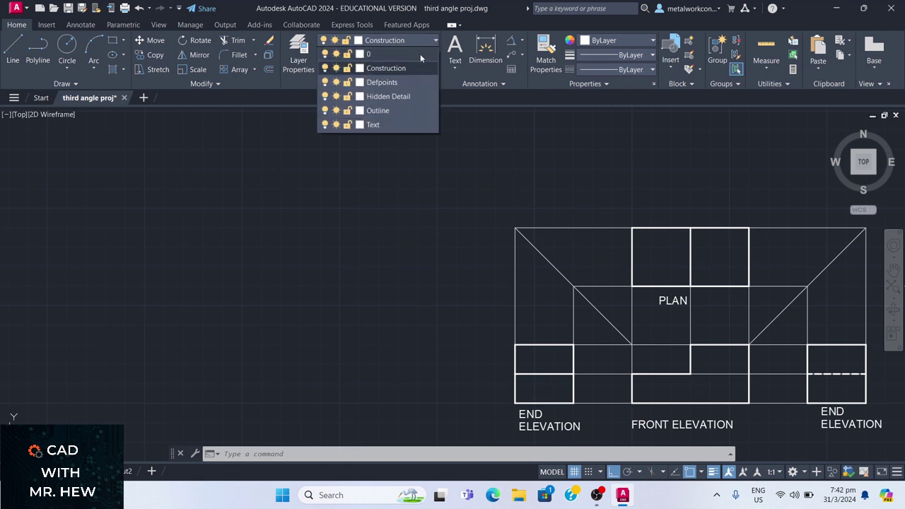
click(382, 111)
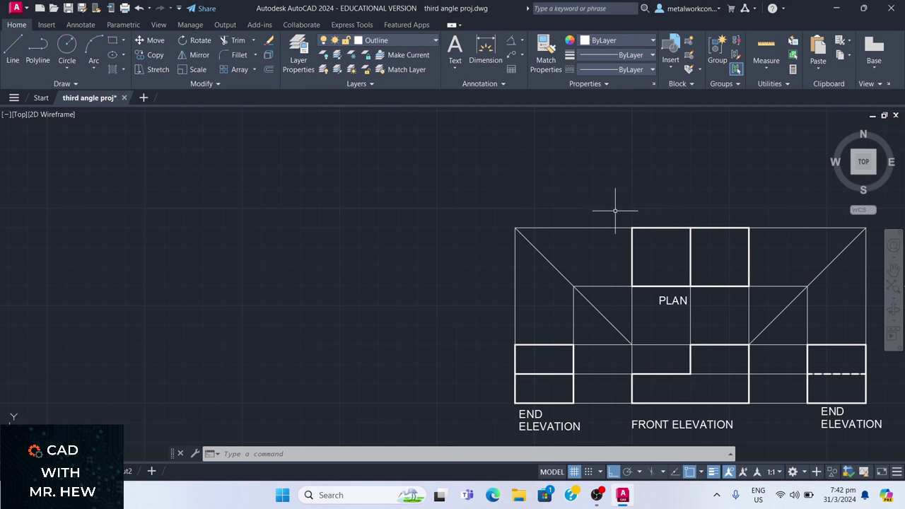
key(Escape)
mouse_move(615, 212)
mouse_down()
mouse_move(717, 213)
mouse_move(754, 230)
mouse_move(767, 255)
mouse_move(764, 278)
mouse_move(748, 292)
mouse_move(612, 289)
mouse_up()
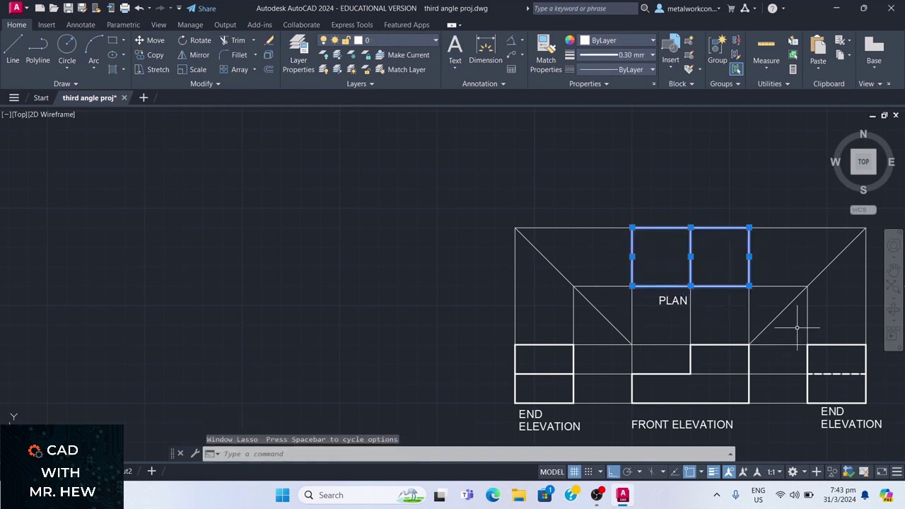
click(829, 344)
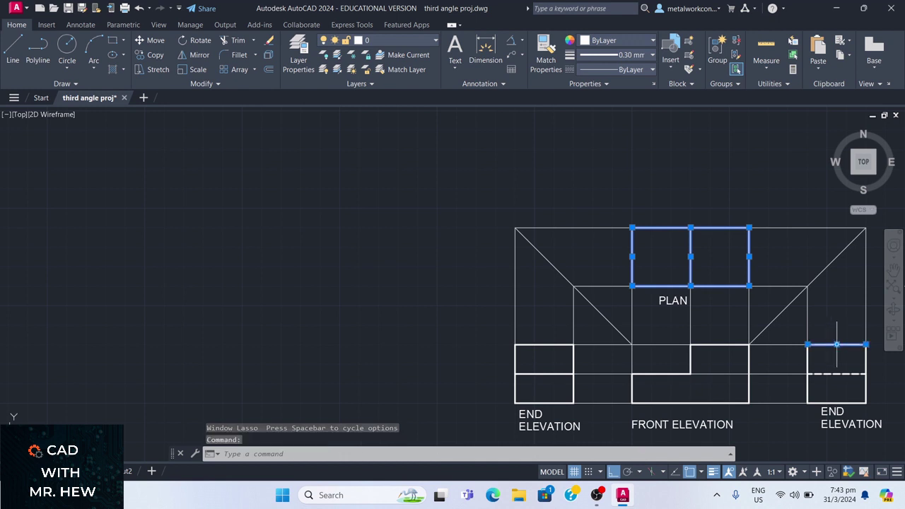
click(865, 364)
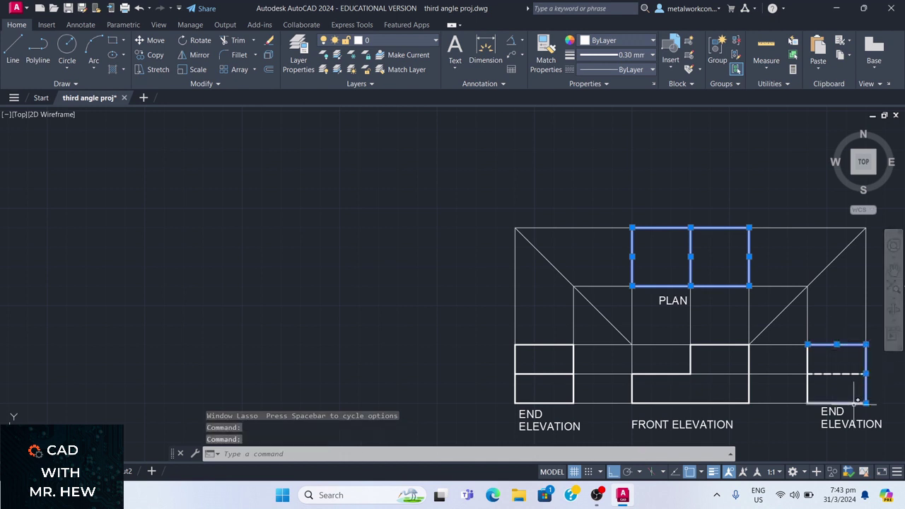
click(814, 403)
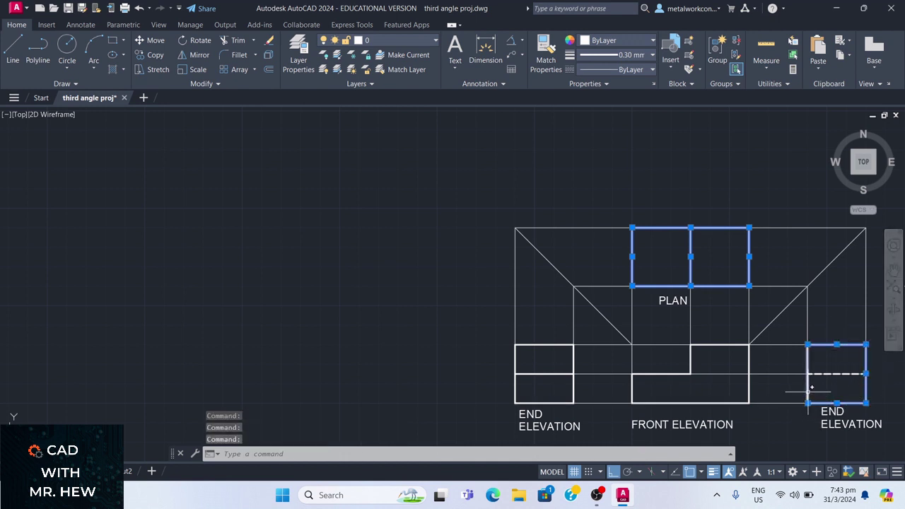
click(806, 380)
- Add the front elevation's and left end elevation's outline edges to the selection
click(750, 359)
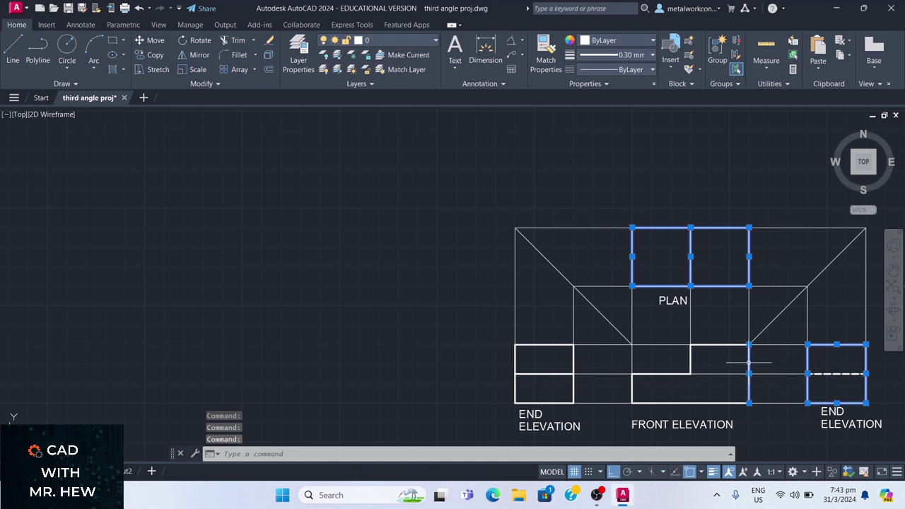
click(715, 340)
click(711, 347)
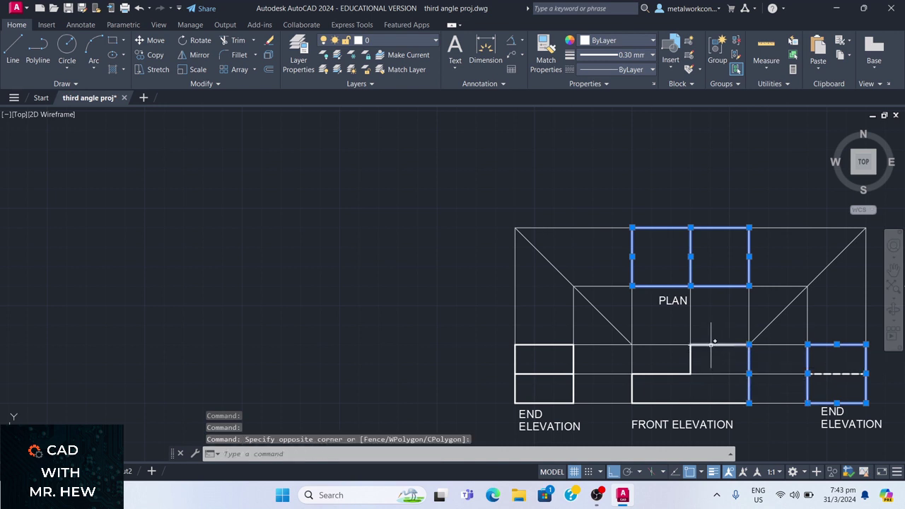
click(690, 363)
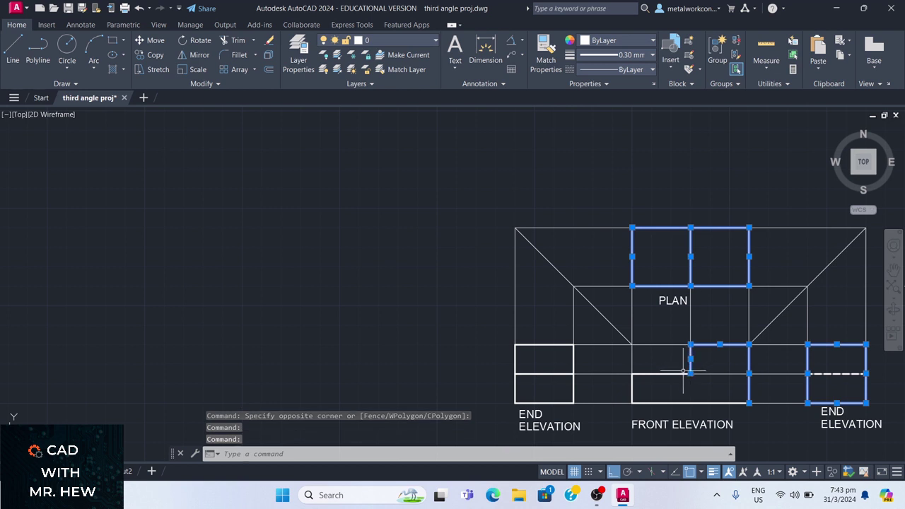
click(672, 373)
click(631, 389)
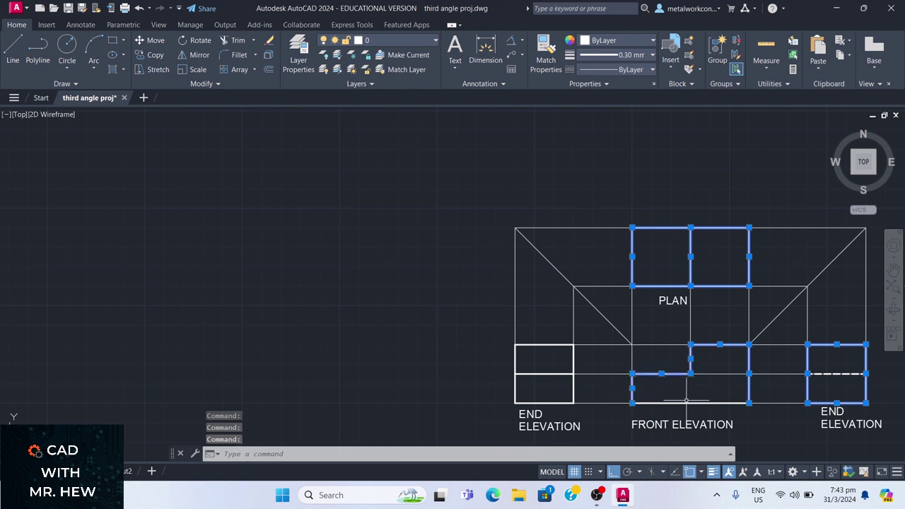
click(686, 403)
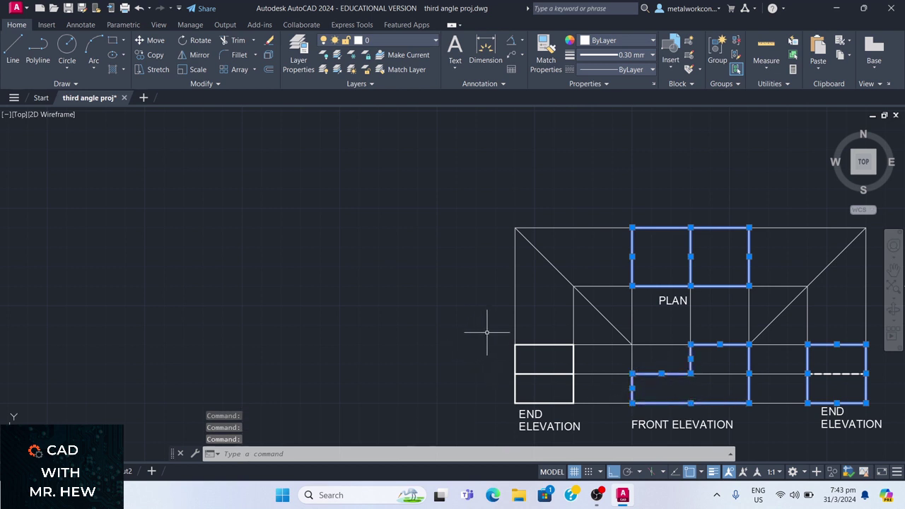
mouse_move(489, 330)
mouse_down()
mouse_move(559, 325)
mouse_move(578, 334)
mouse_move(586, 401)
mouse_move(516, 402)
mouse_up()
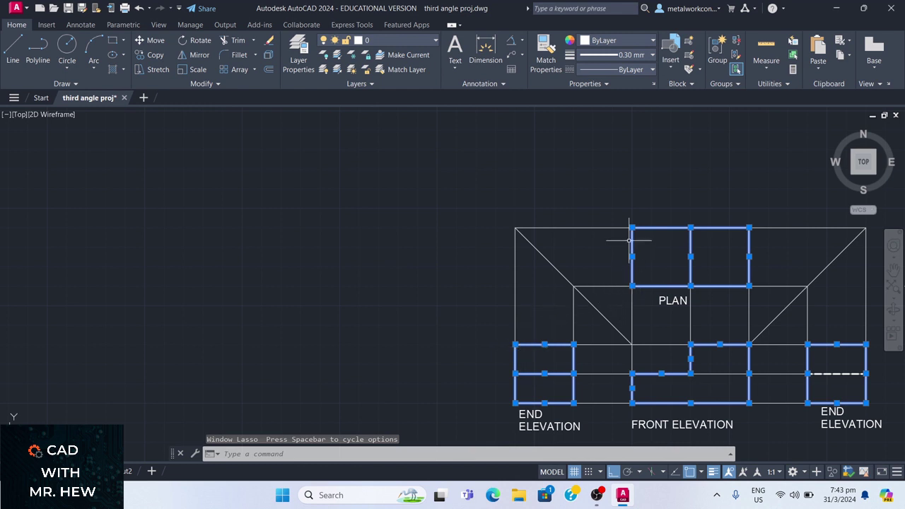
- Assign the selected outline lines to the Outline layer so they appear thick
click(432, 41)
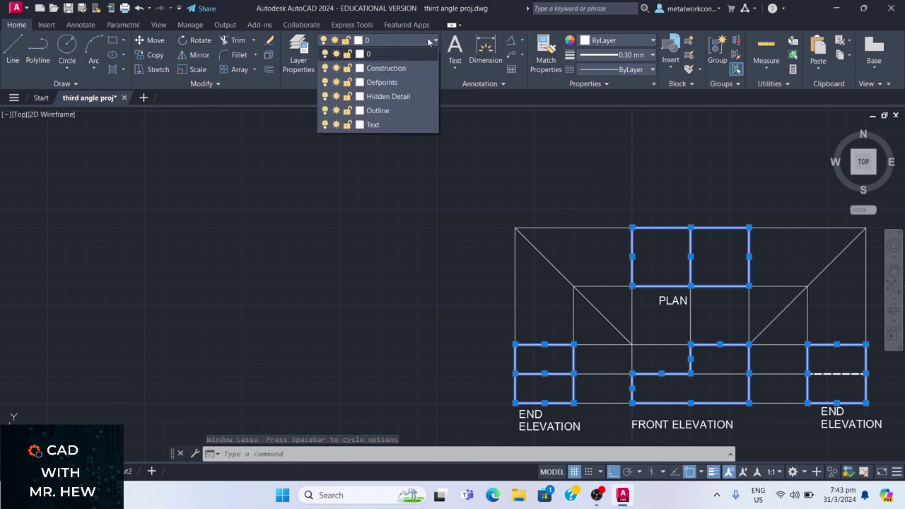
click(381, 110)
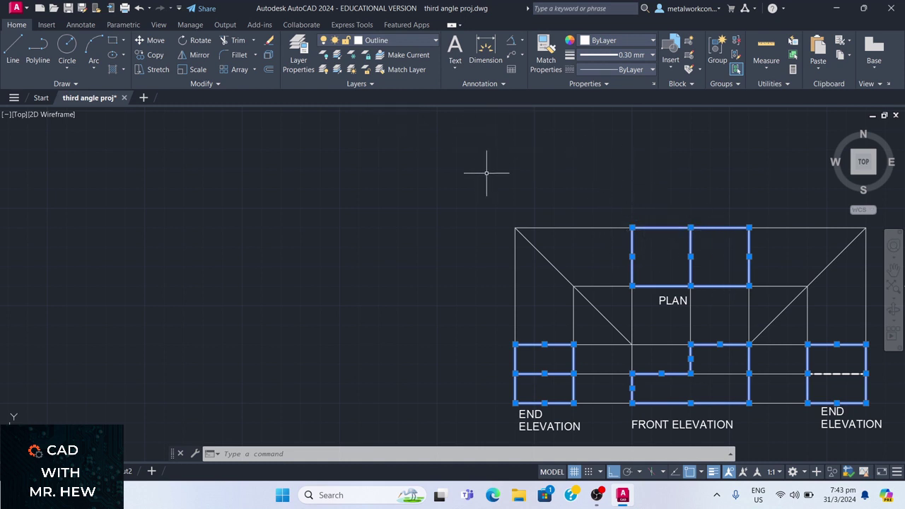
key(Escape)
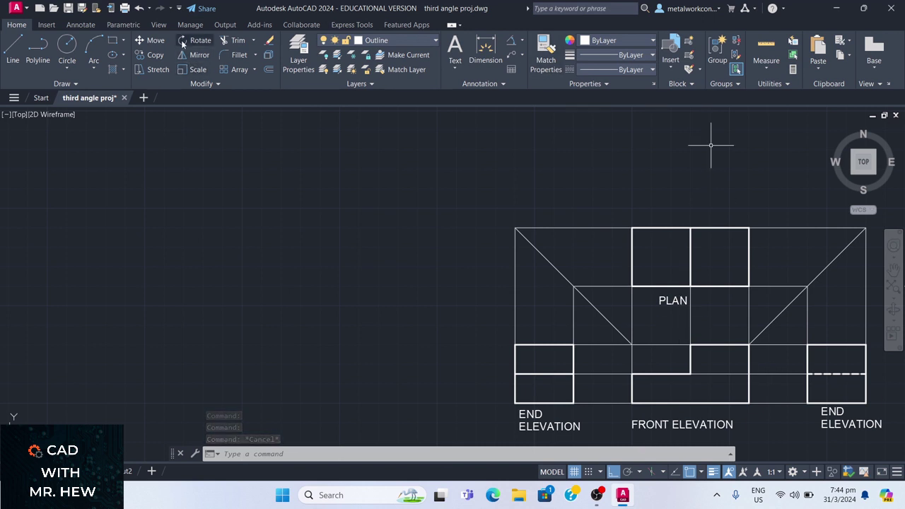
- Move the PLAN and FRONT ELEVATION labels, then turn object snap off
click(153, 40)
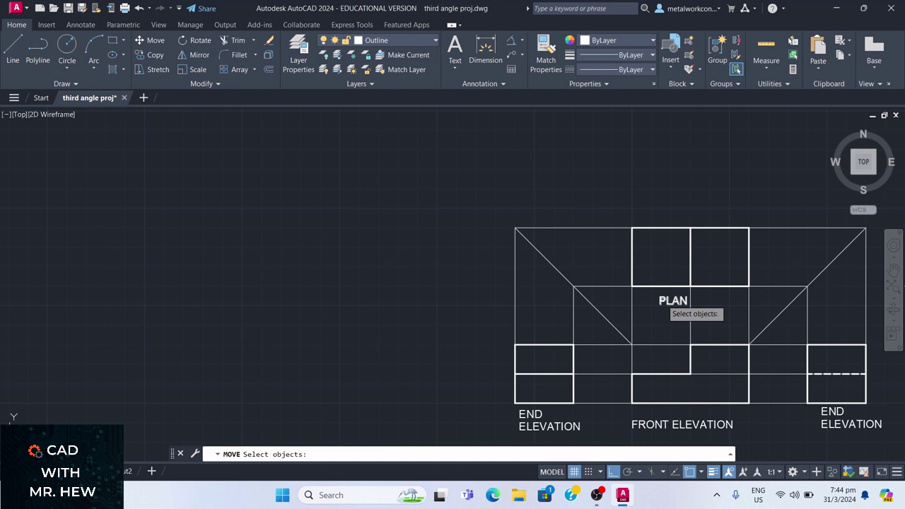
click(670, 302)
click(653, 424)
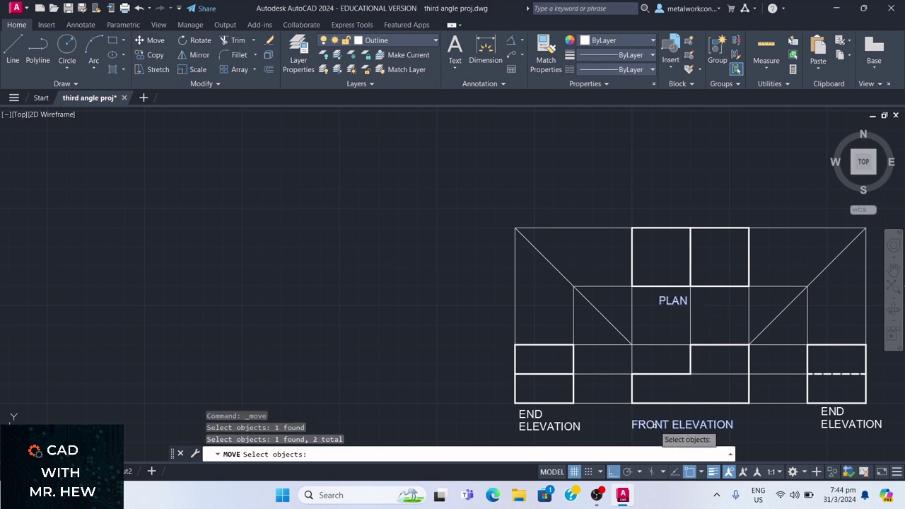
key(Return)
click(631, 427)
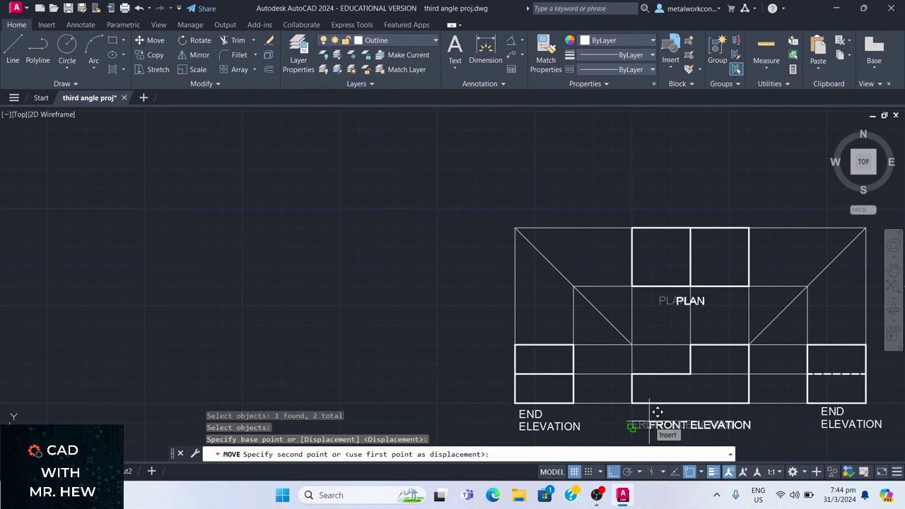
click(648, 424)
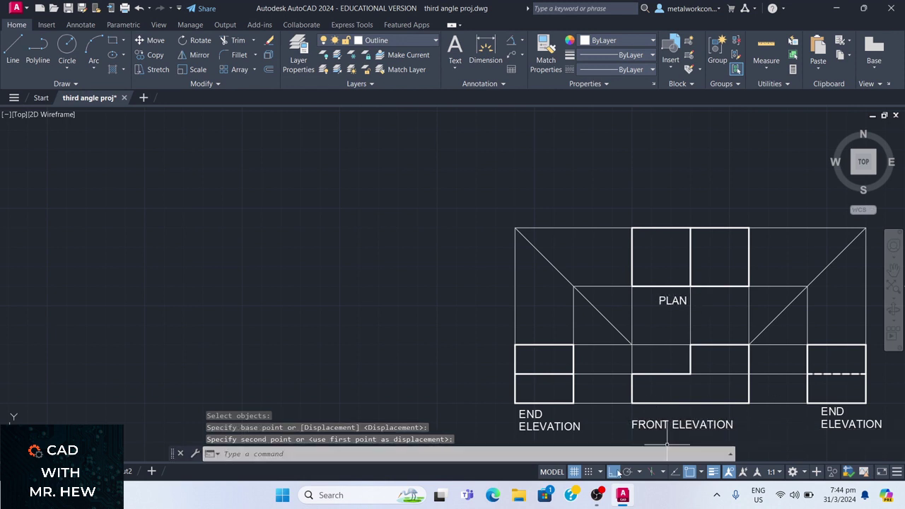
click(689, 472)
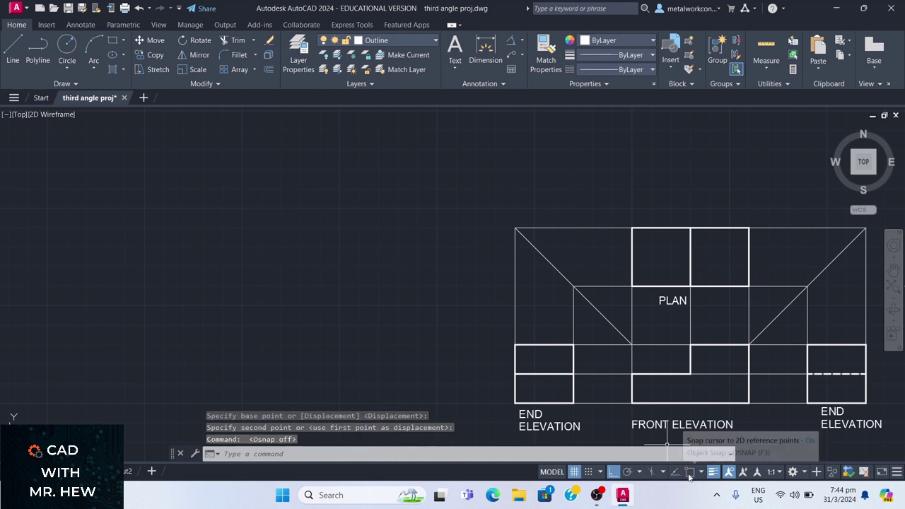
- Shift the PLAN and FRONT ELEVATION labels slightly right to centre them under their views
click(153, 43)
click(672, 301)
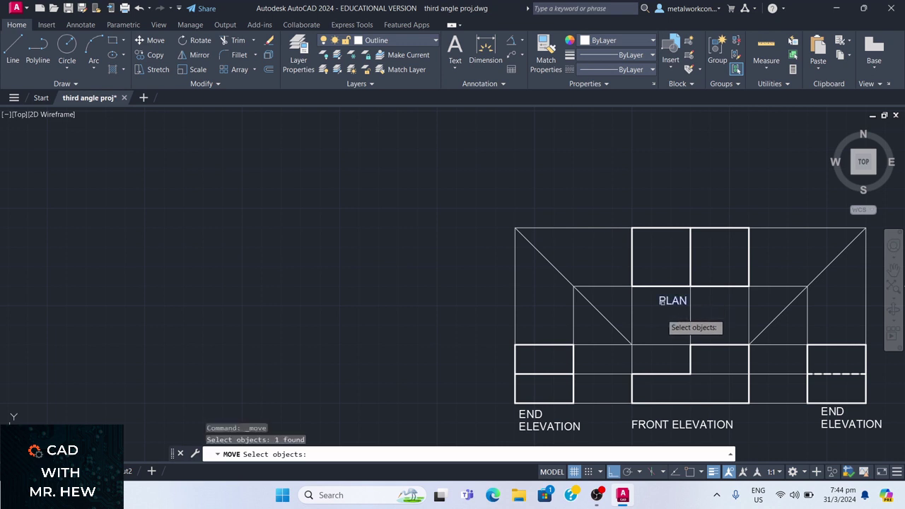
click(661, 424)
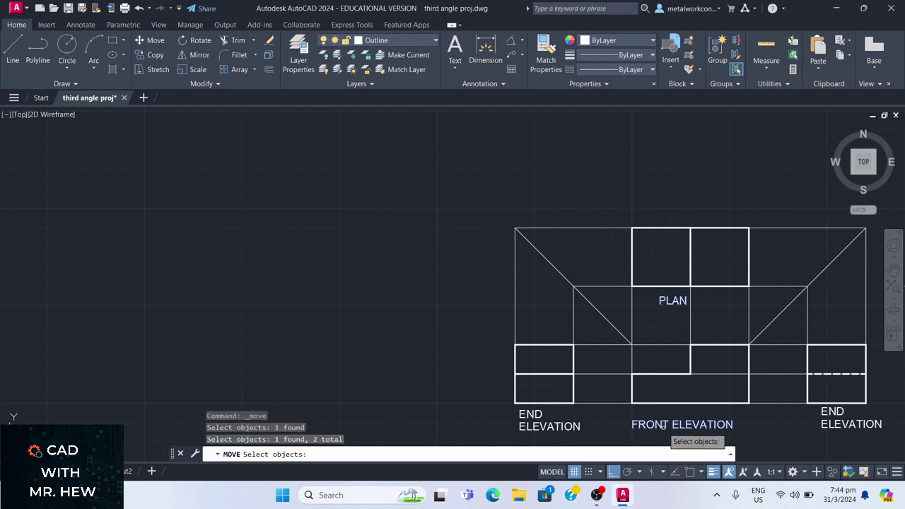
key(Return)
click(673, 413)
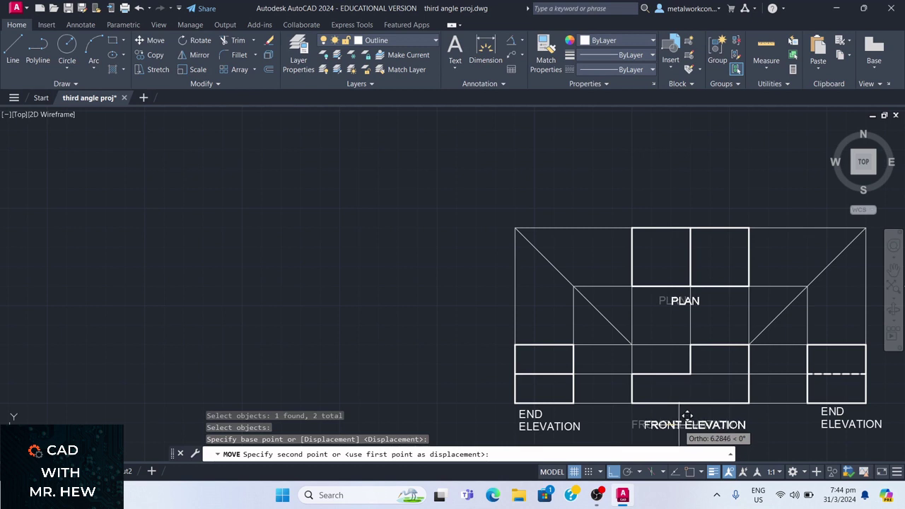
click(687, 415)
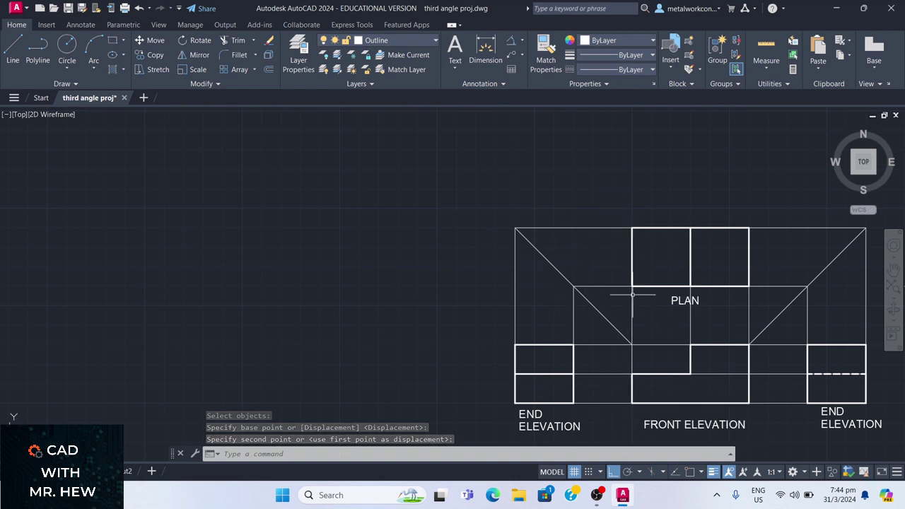
click(700, 474)
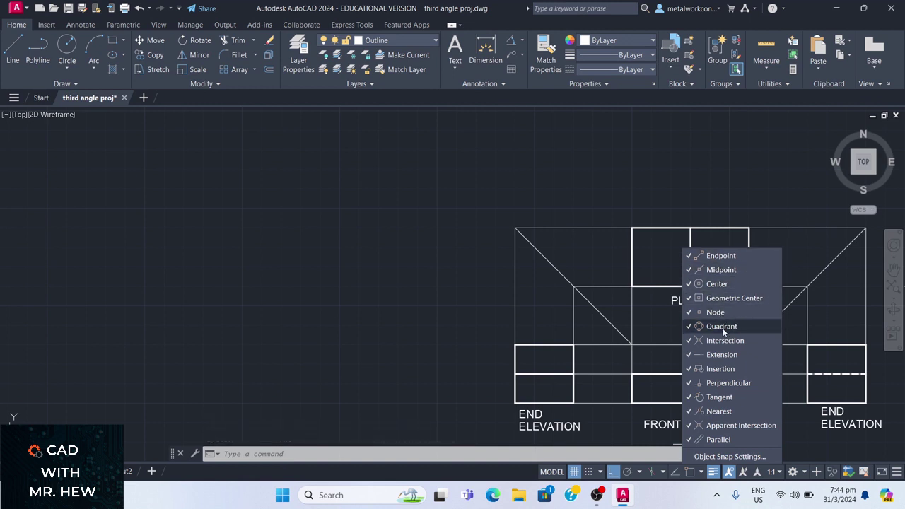
click(700, 472)
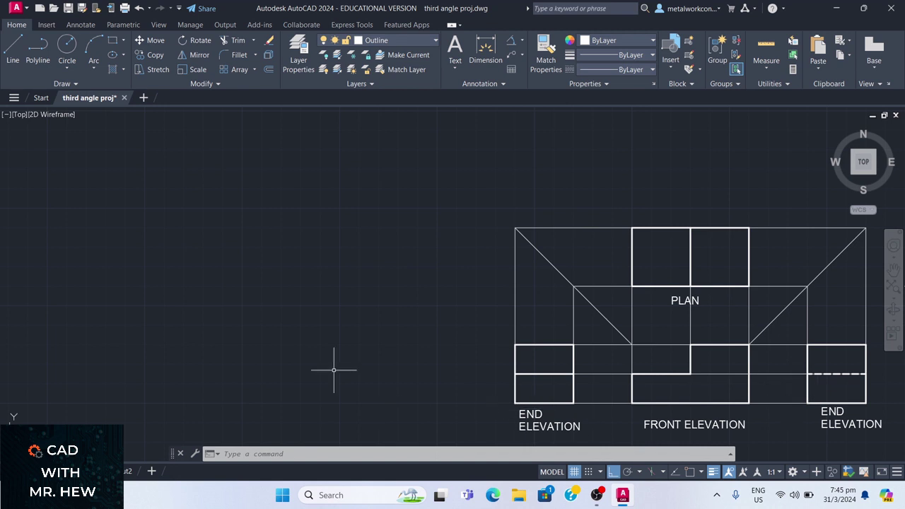
- Move both END words slightly to the right
click(150, 40)
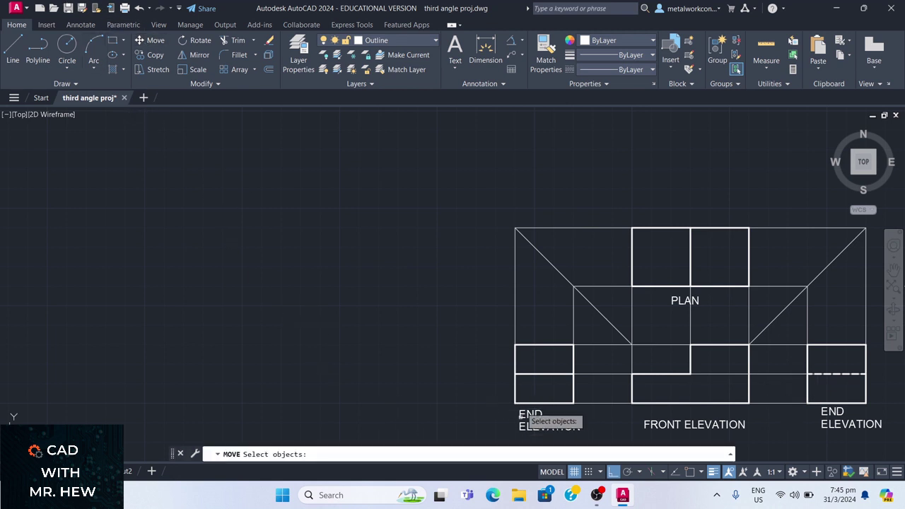
click(537, 418)
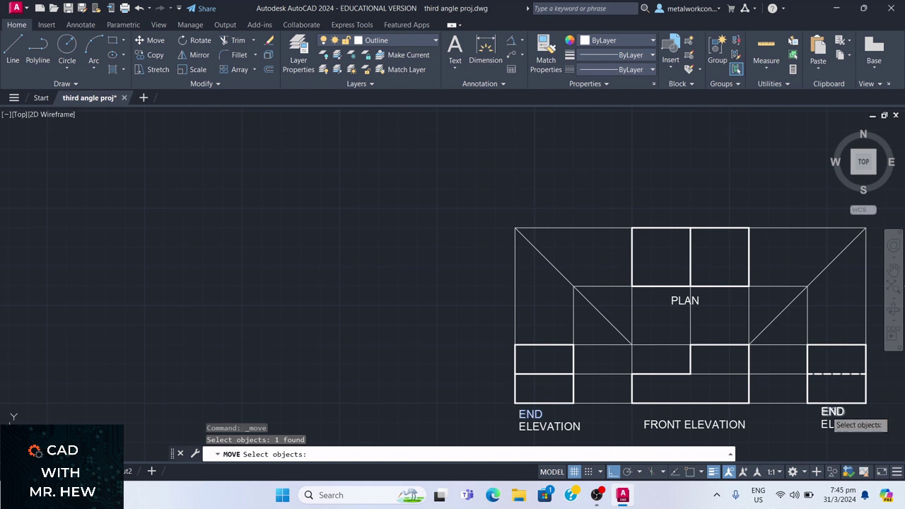
click(826, 411)
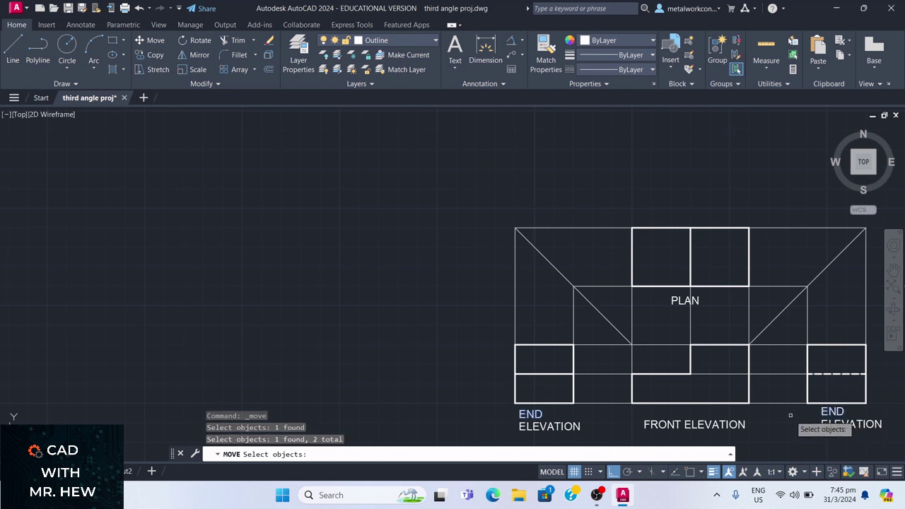
key(Return)
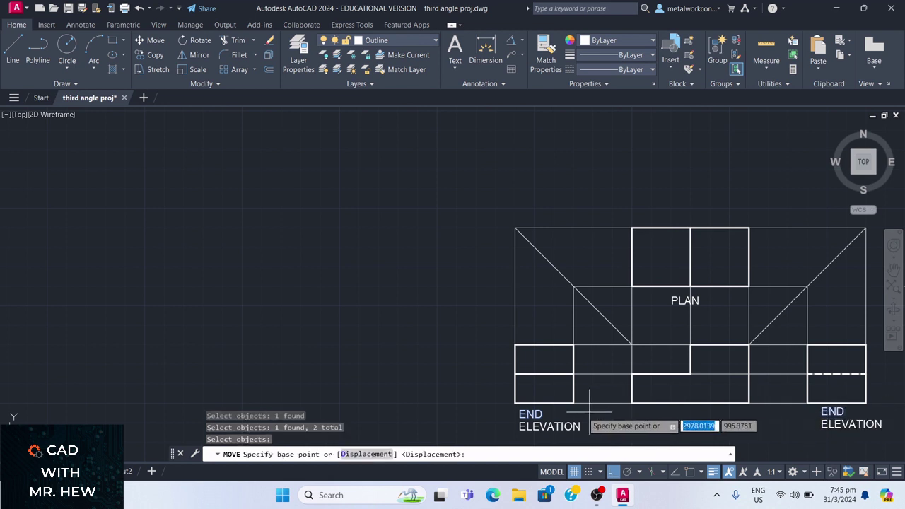
click(524, 417)
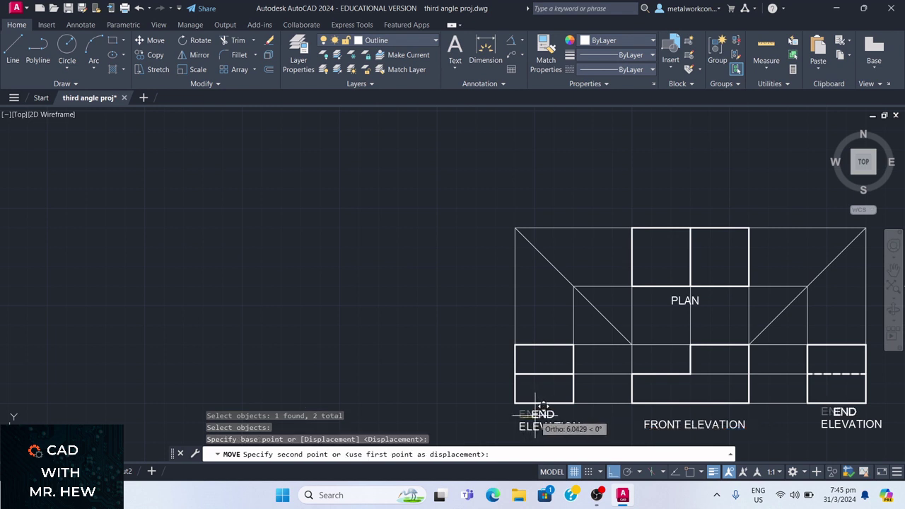
click(533, 416)
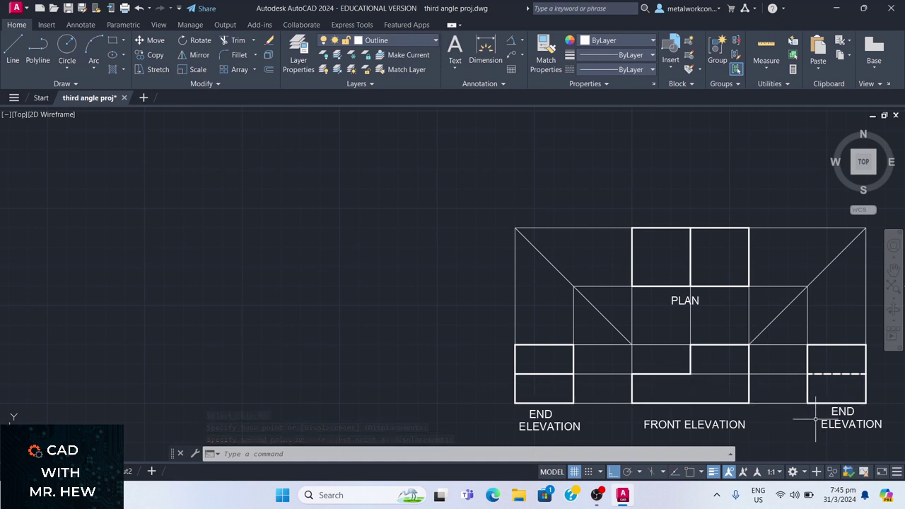
- Use M to shift the right-hand ELEVATION word slightly left
text(m)
key(Return)
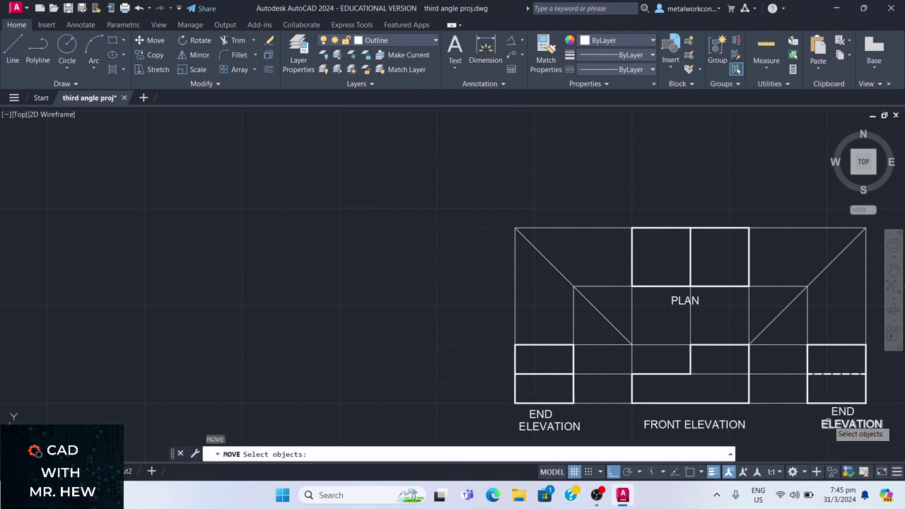
click(824, 424)
key(Return)
click(822, 424)
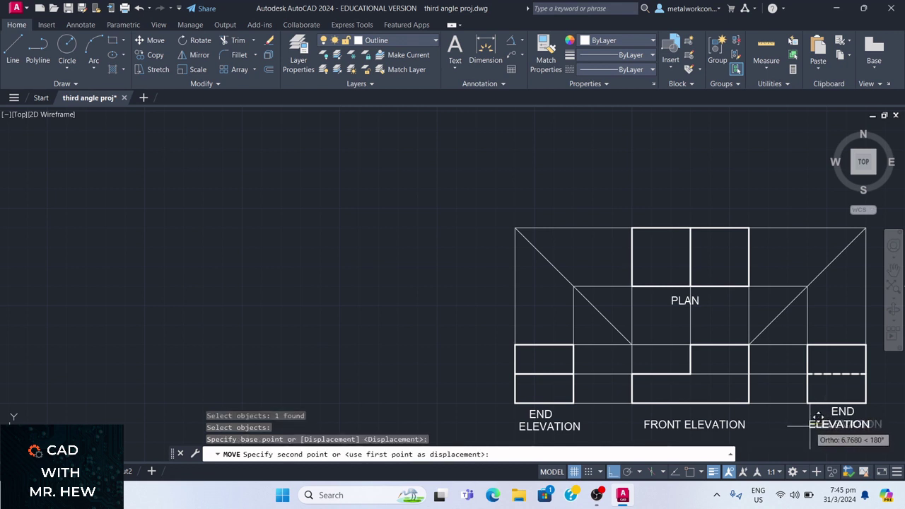
click(816, 424)
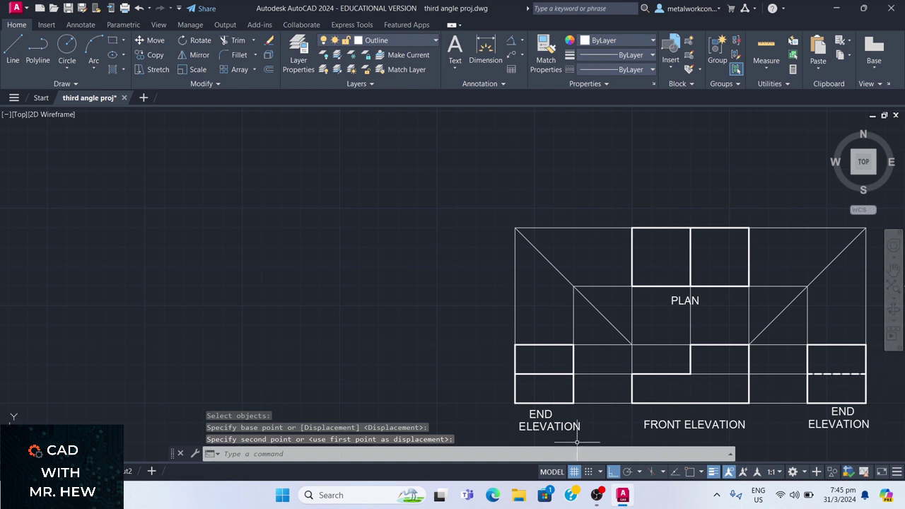
- Move the left ELEVATION word slightly left so it sits under END
key(space)
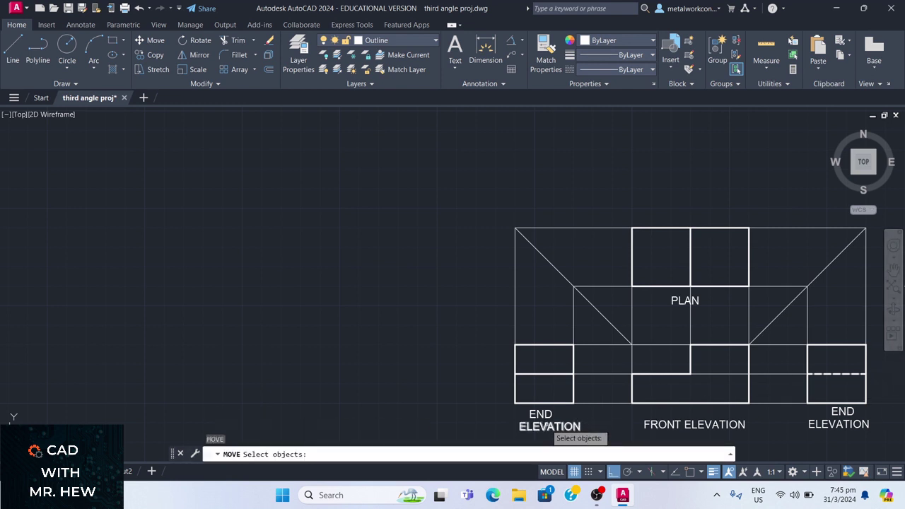
click(549, 426)
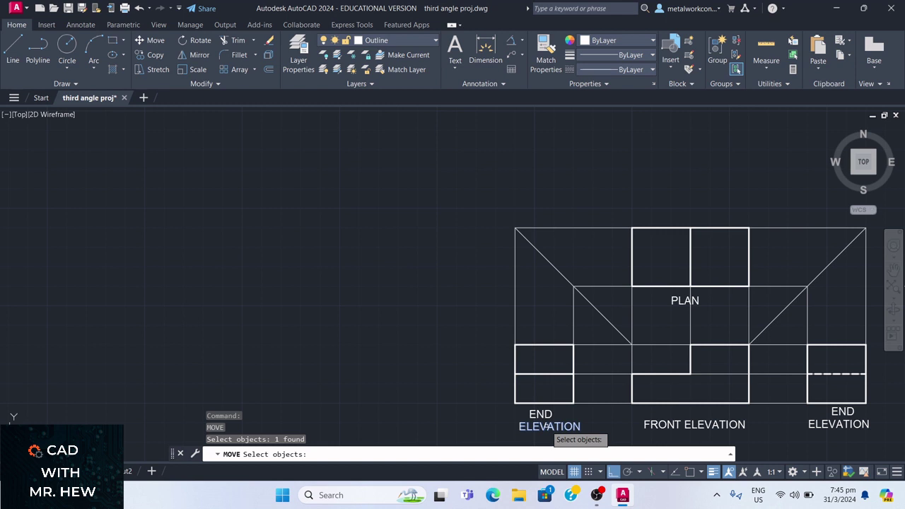
key(Return)
click(549, 426)
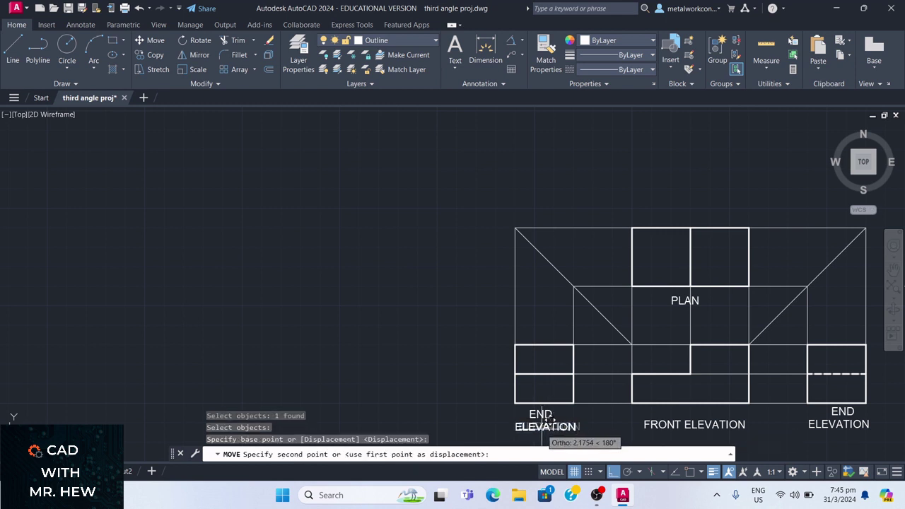
click(541, 422)
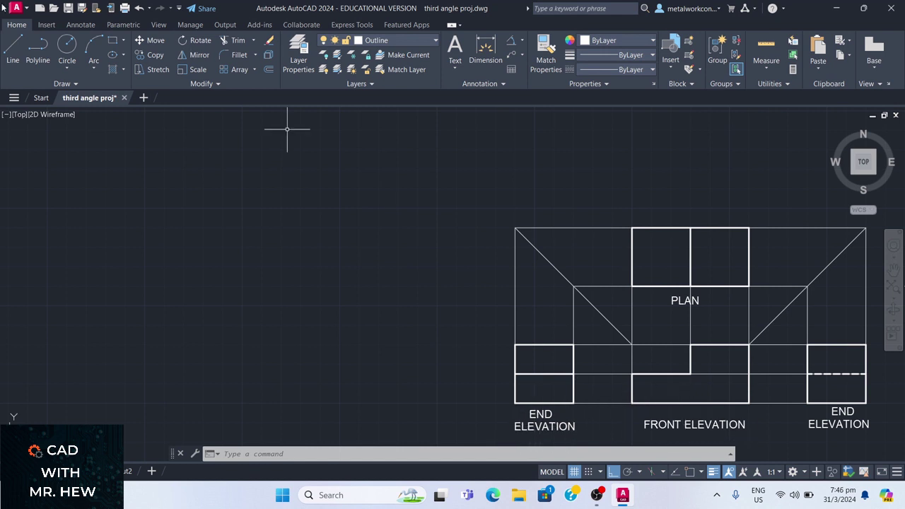
- Nudge the left END ELEVATION label right and the right one left to centre them
click(148, 40)
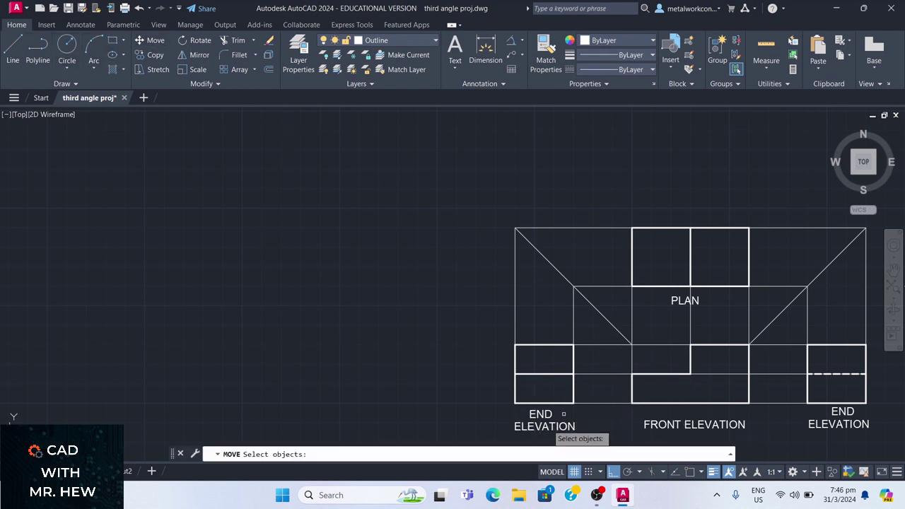
click(539, 422)
key(Return)
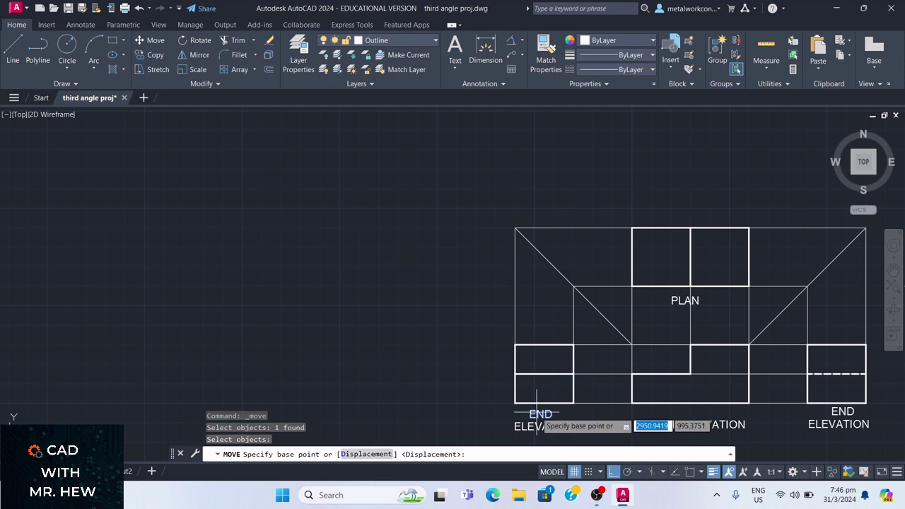
click(541, 400)
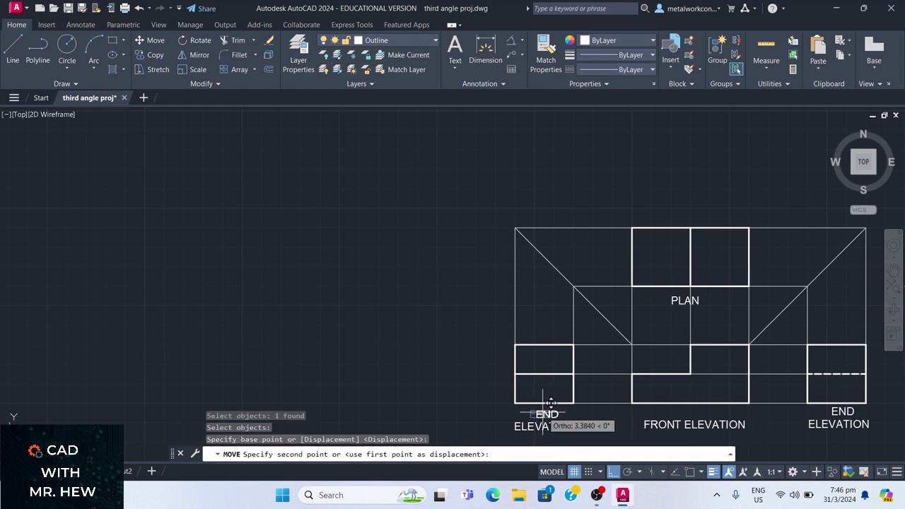
click(542, 413)
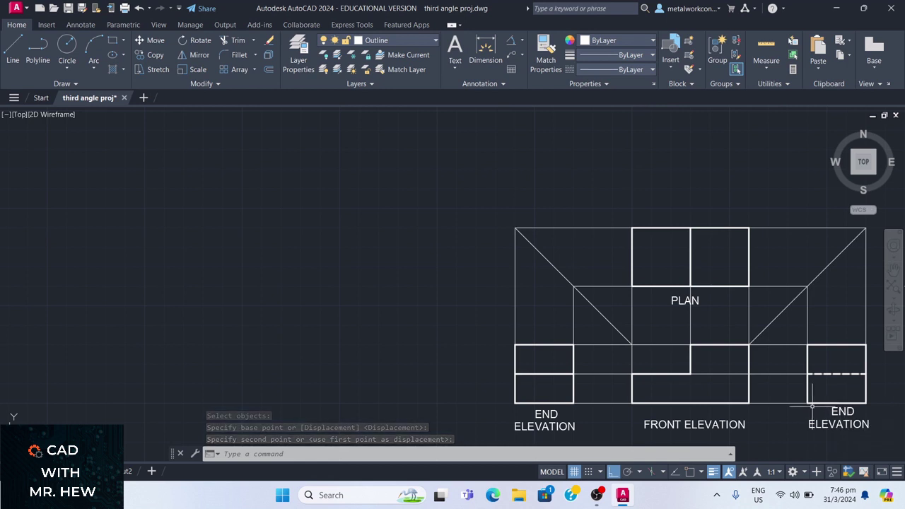
key(Return)
click(834, 411)
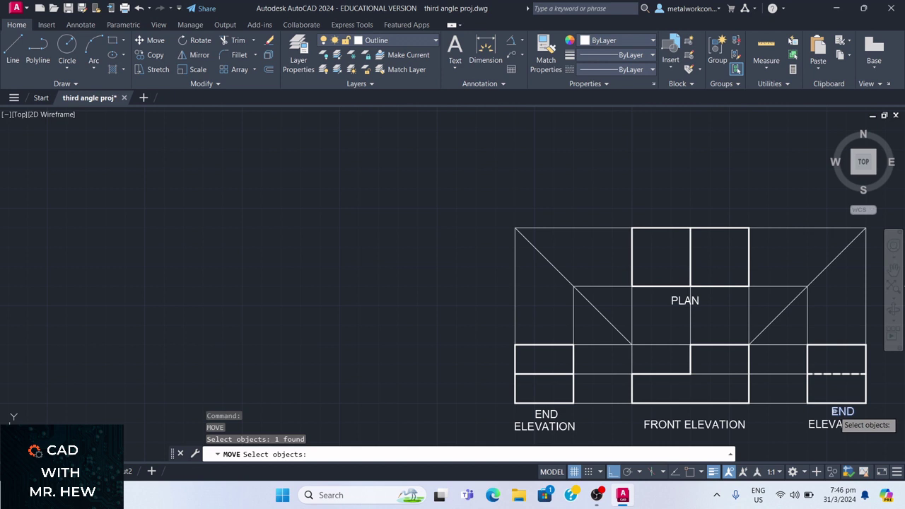
key(Return)
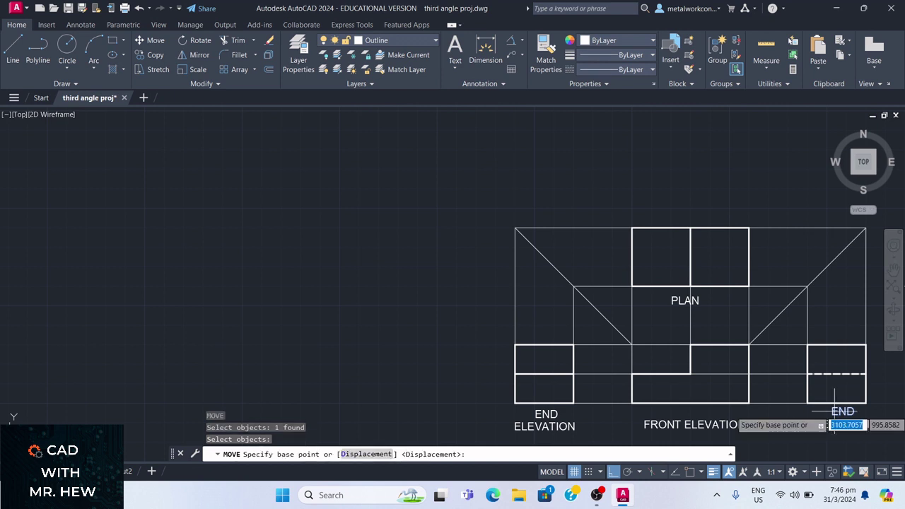
click(834, 412)
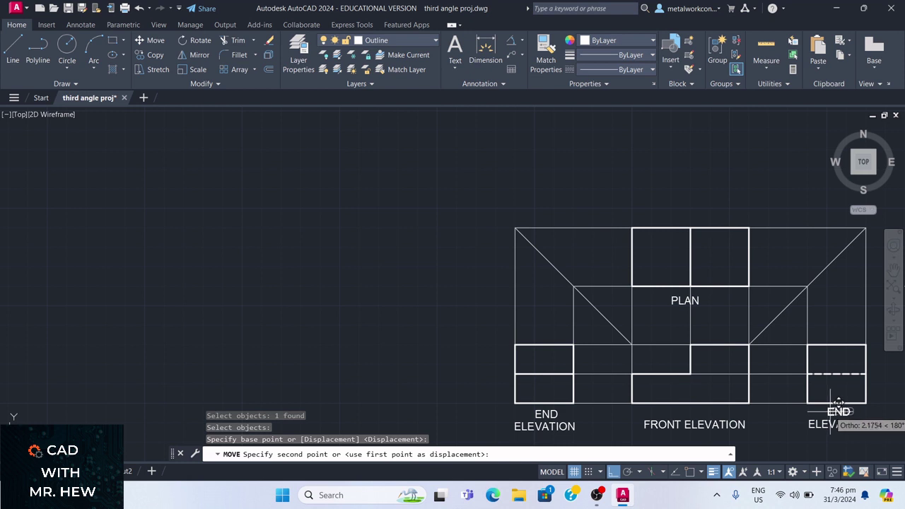
click(829, 411)
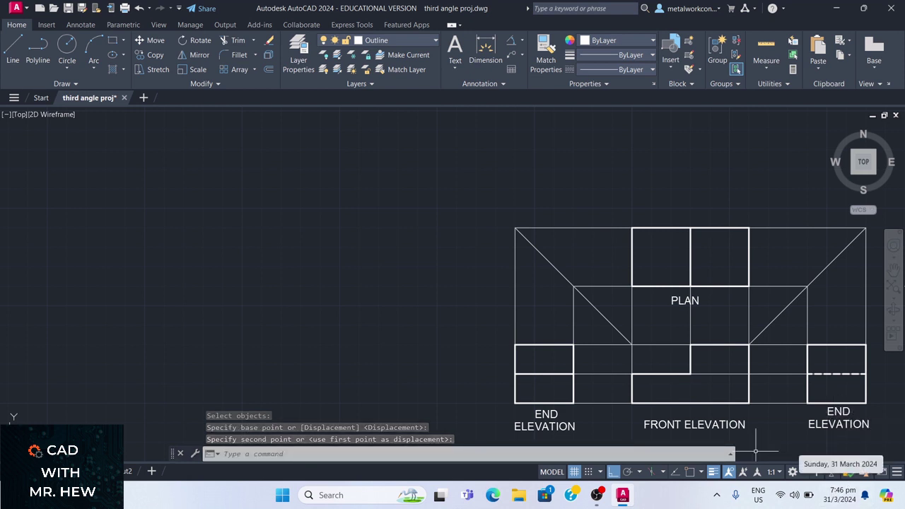
- Move the PLAN label back into its spot
key(Return)
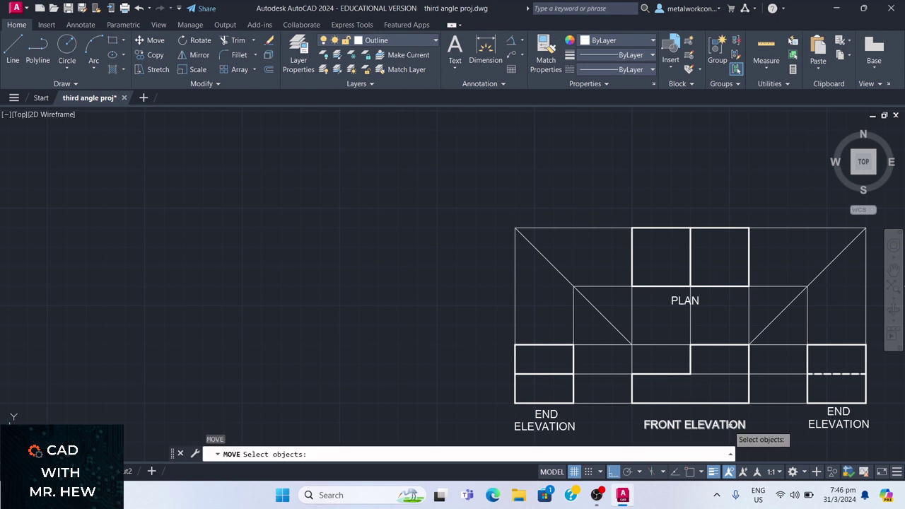
click(675, 302)
key(Return)
click(676, 301)
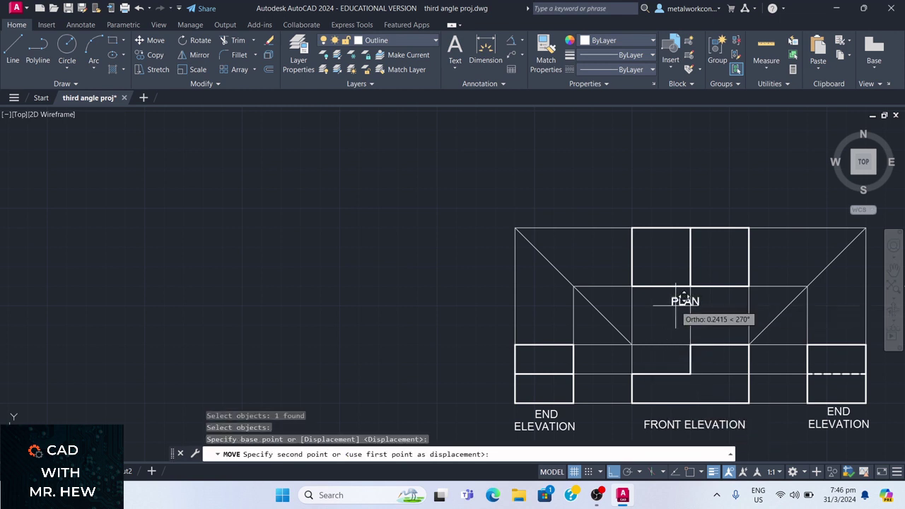
click(681, 302)
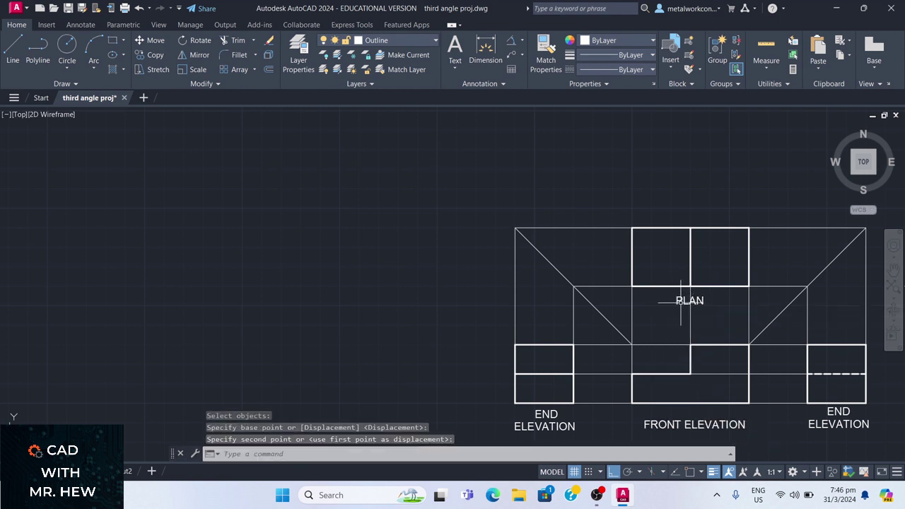
key(Return)
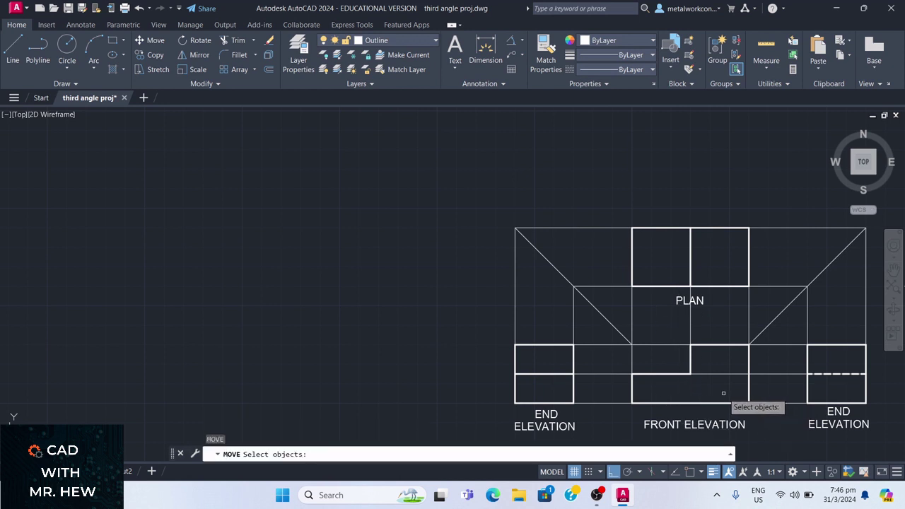
key(Escape)
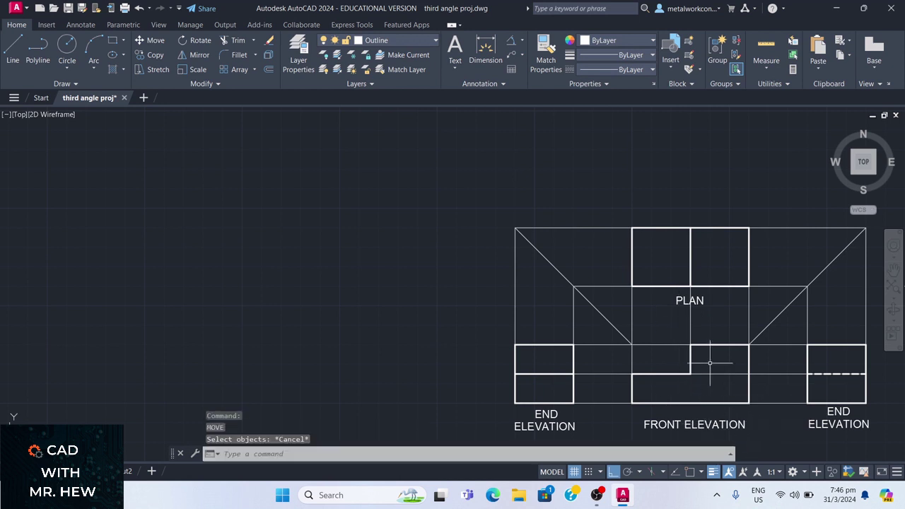
- Assign the PLAN, FRONT ELEVATION and both END ELEVATION labels to the Text layer
click(678, 301)
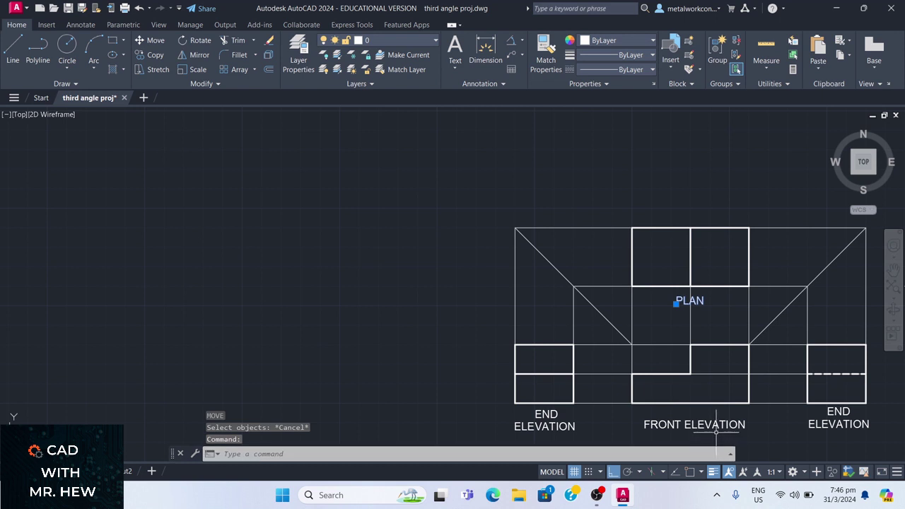
click(716, 423)
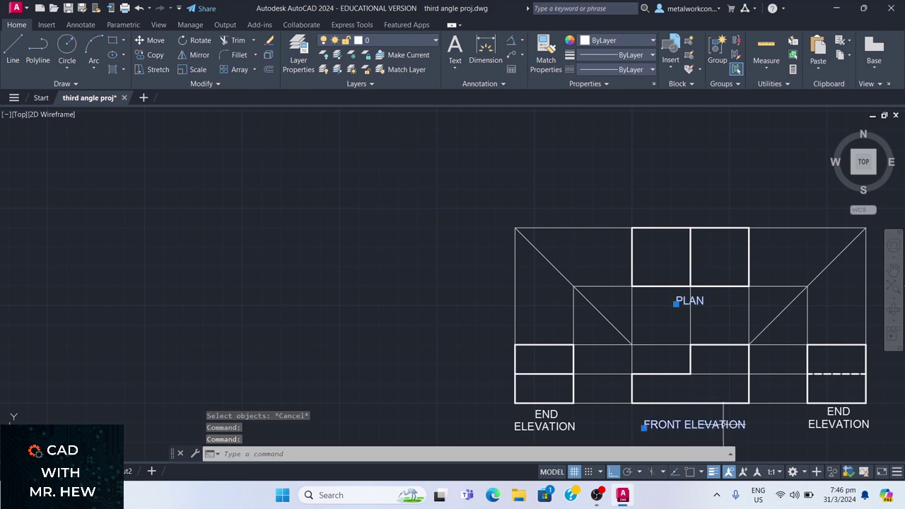
click(831, 420)
click(547, 421)
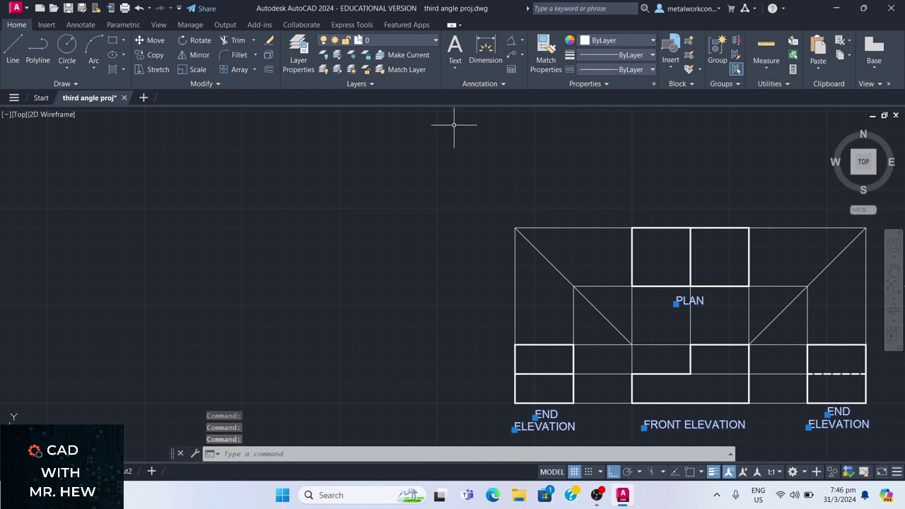
click(382, 43)
click(369, 124)
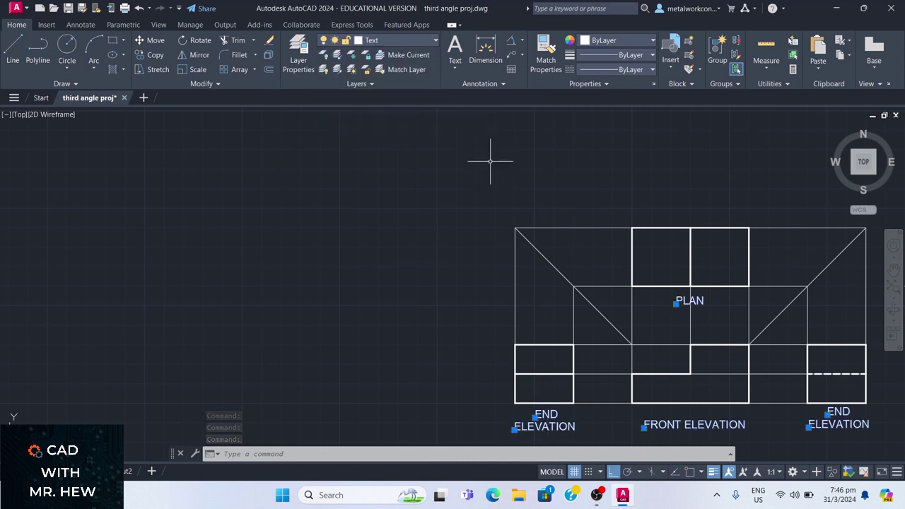
key(Escape)
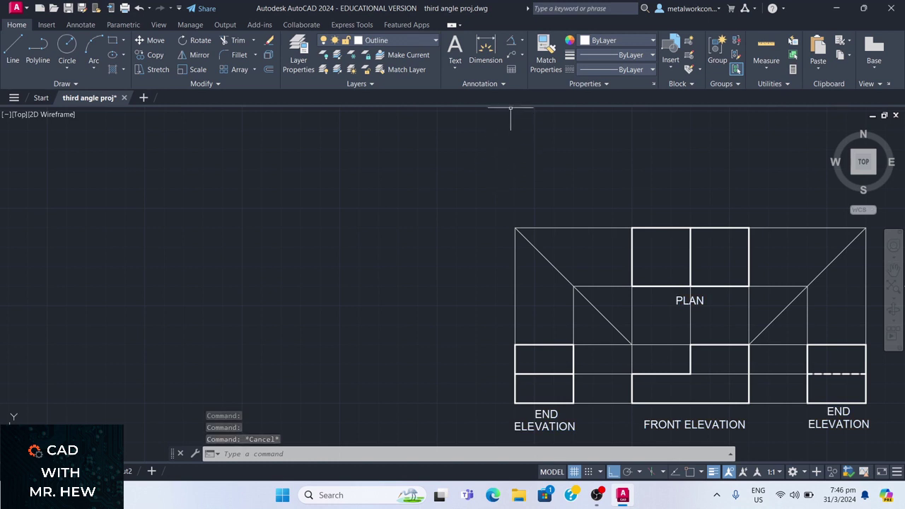
- Lock the Outline layer from the Layer dropdown
click(346, 41)
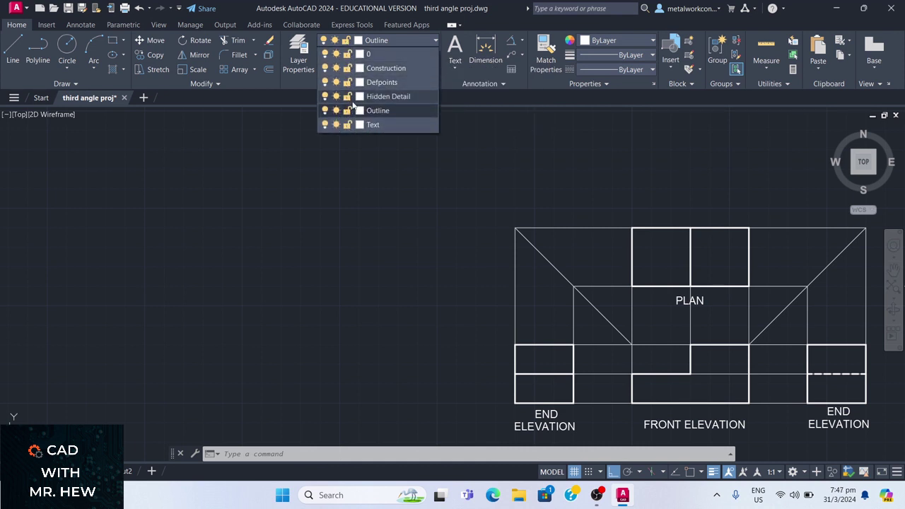
click(348, 111)
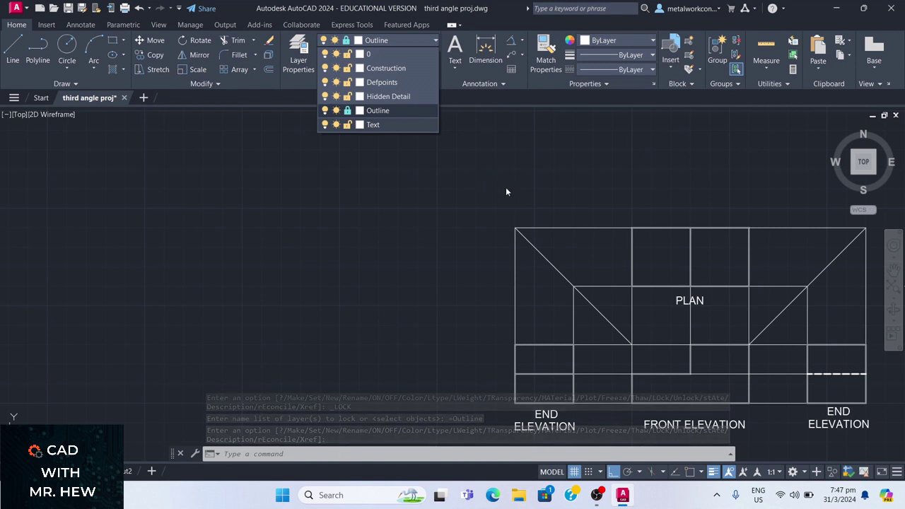
click(631, 258)
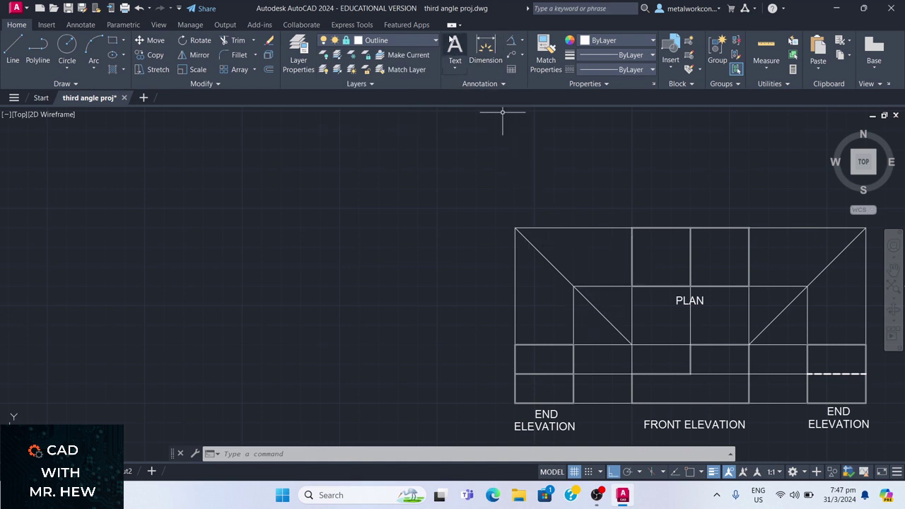
- Lock the Text layer from the Layer dropdown
click(436, 39)
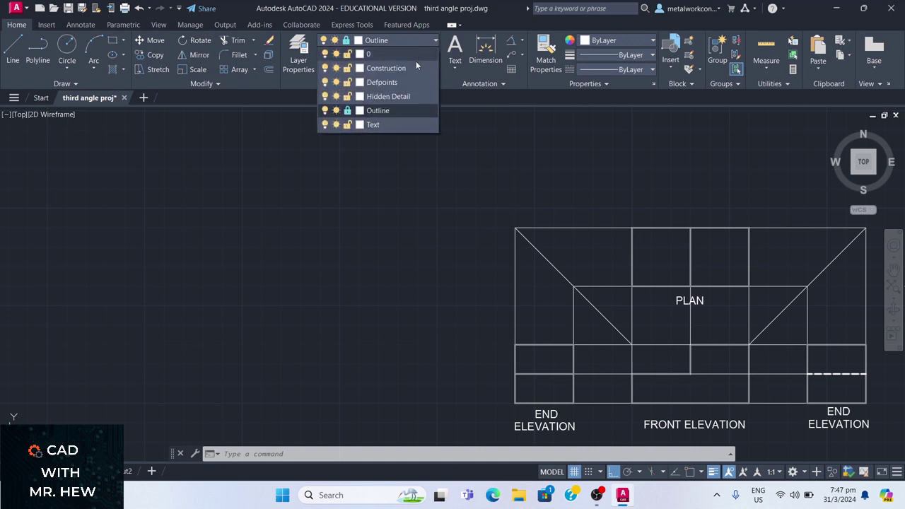
click(347, 124)
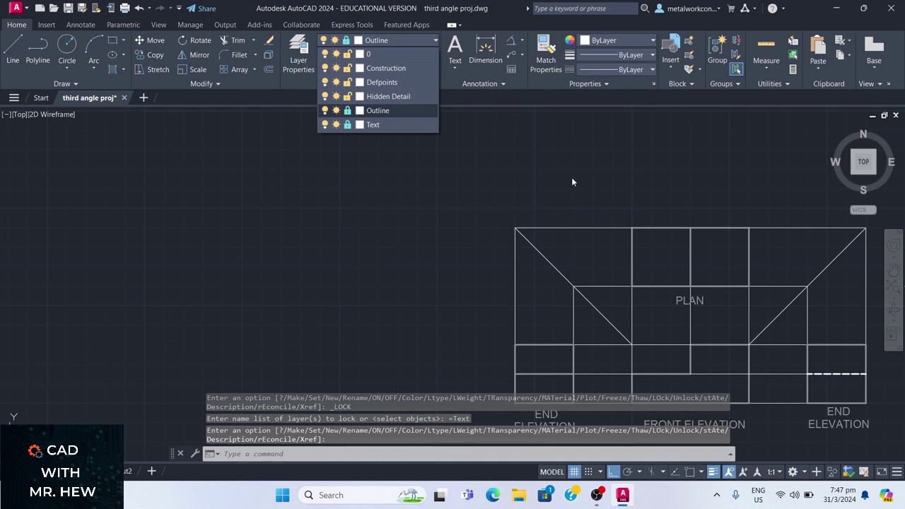
click(575, 146)
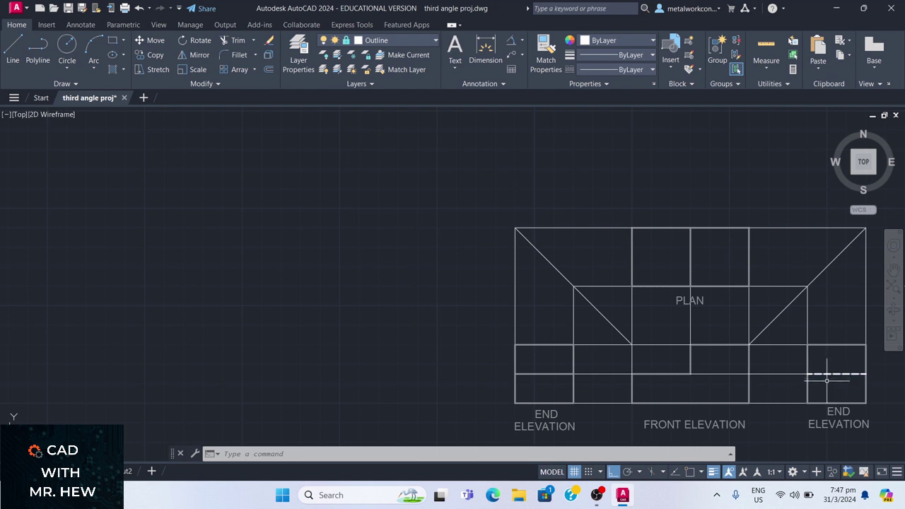
- Move the right end elevation's dashed line onto the Hidden Detail layer
key(Escape)
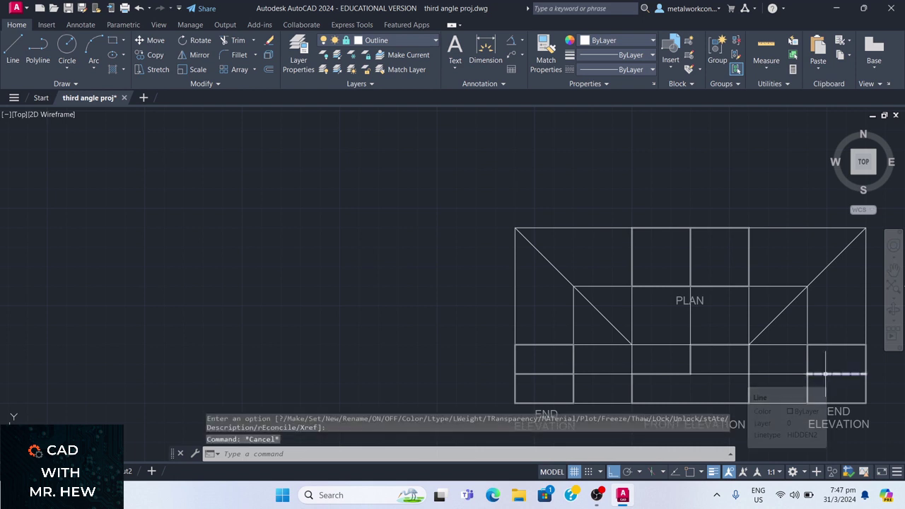
click(825, 373)
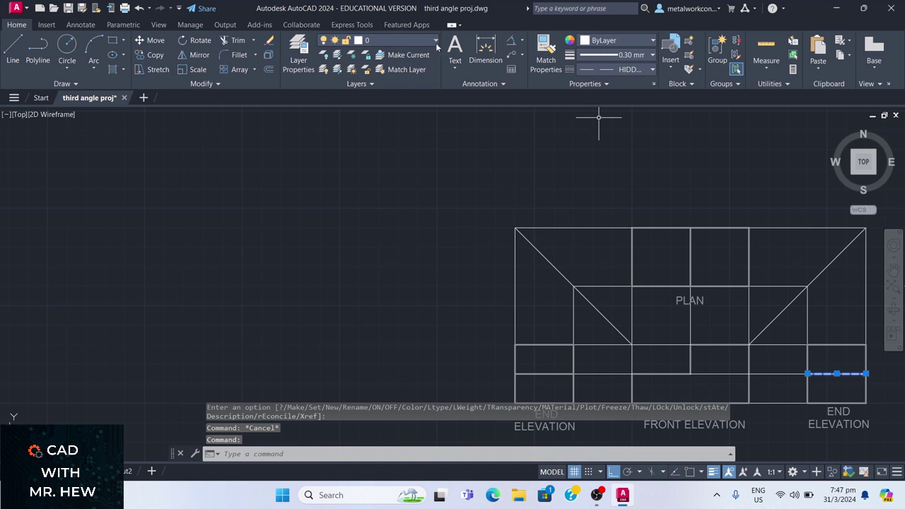
click(435, 42)
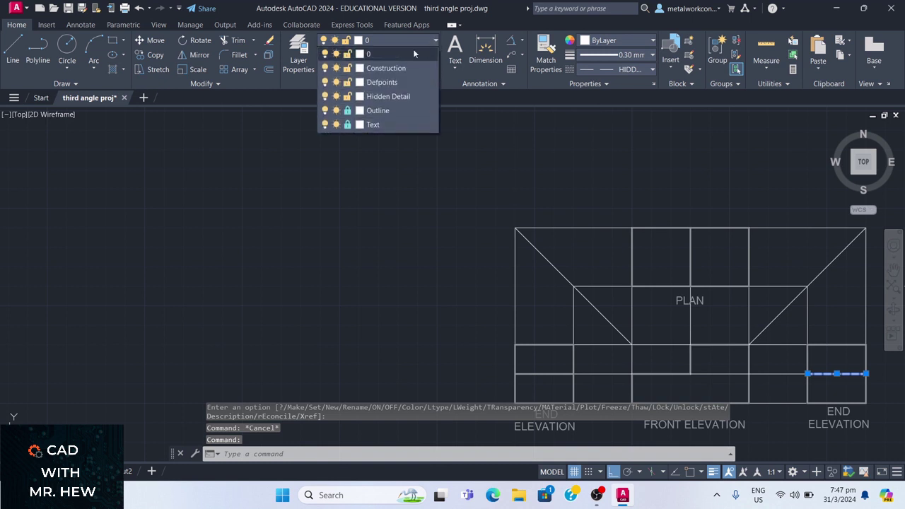
click(375, 97)
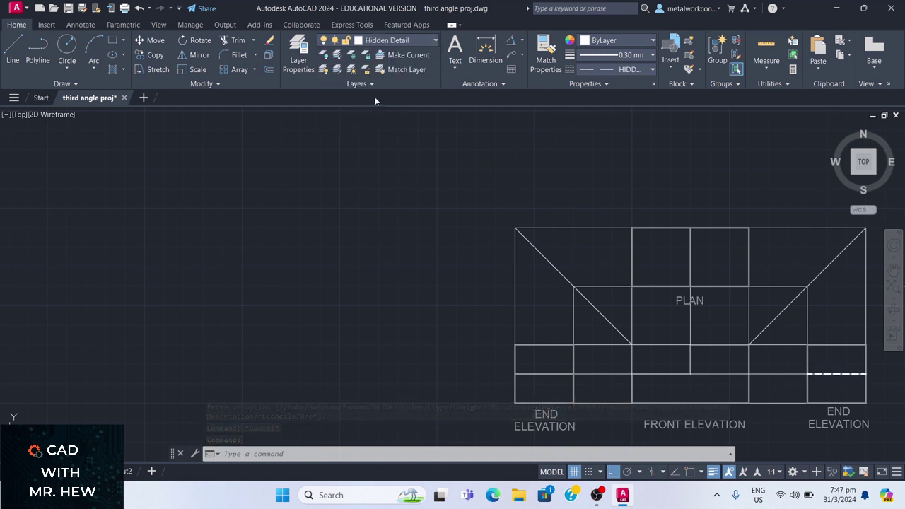
- Lock the Hidden Detail layer and deselect the dashed line
click(370, 42)
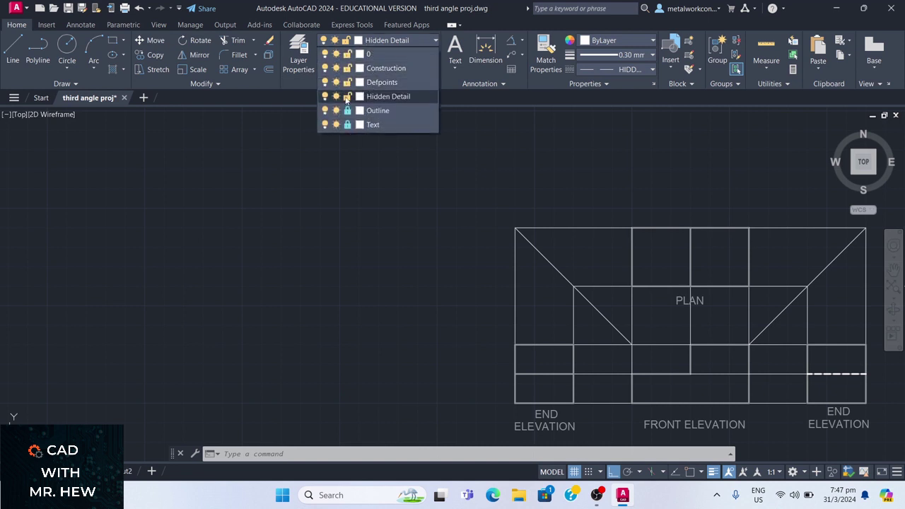
click(347, 97)
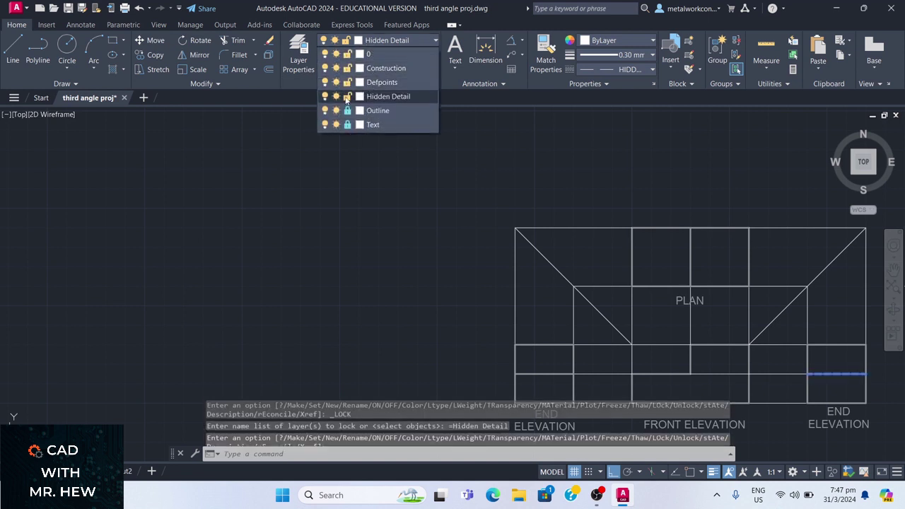
click(475, 172)
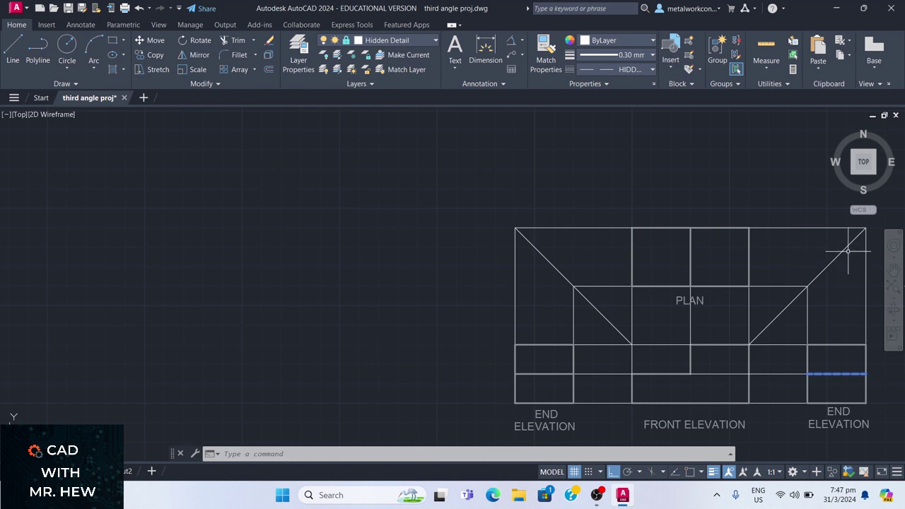
key(Escape)
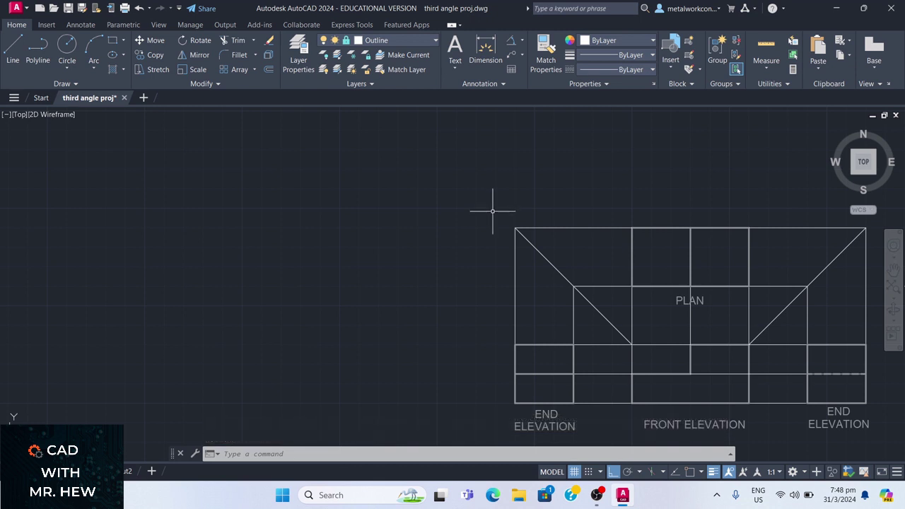
- Window-select the whole drawing and put the unlocked projection lines on the Construction layer
mouse_move(492, 210)
mouse_down()
mouse_move(556, 191)
mouse_move(824, 198)
mouse_move(877, 213)
mouse_move(883, 239)
mouse_move(885, 403)
mouse_move(873, 428)
mouse_move(660, 424)
mouse_move(510, 396)
mouse_move(493, 418)
mouse_move(507, 403)
mouse_up()
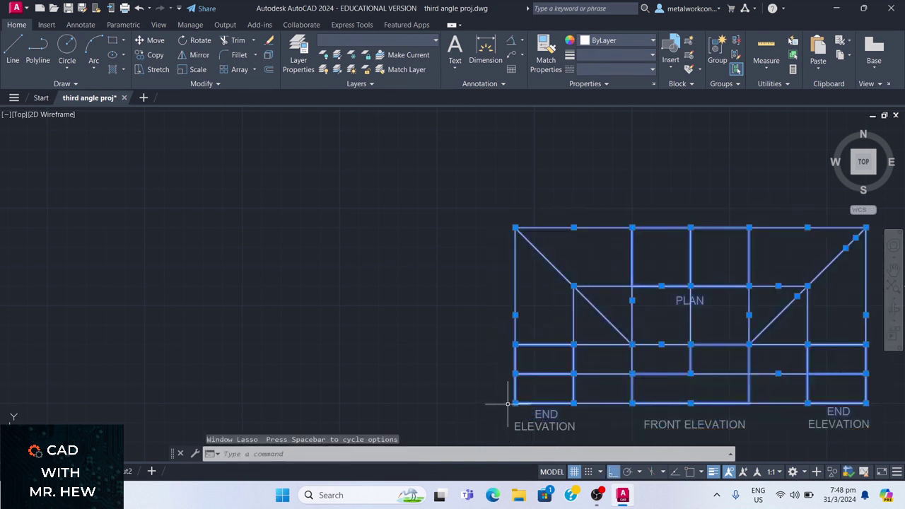
click(433, 42)
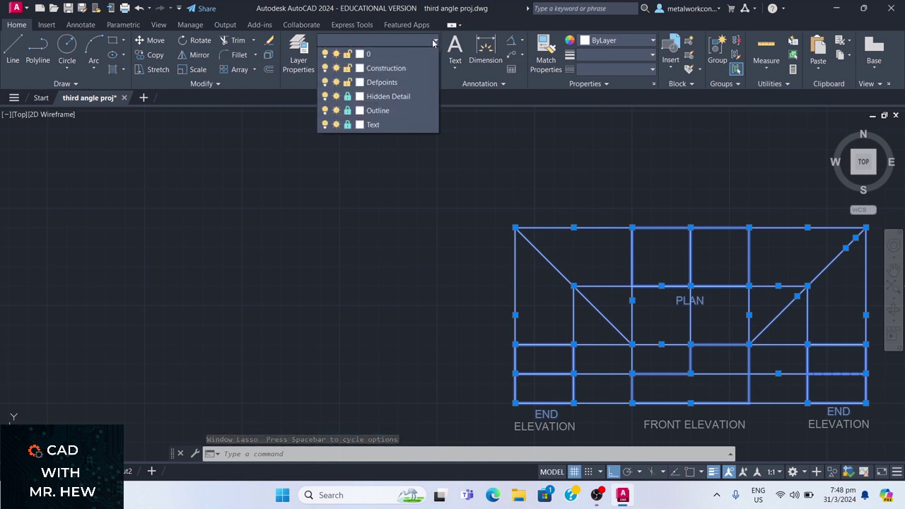
click(395, 66)
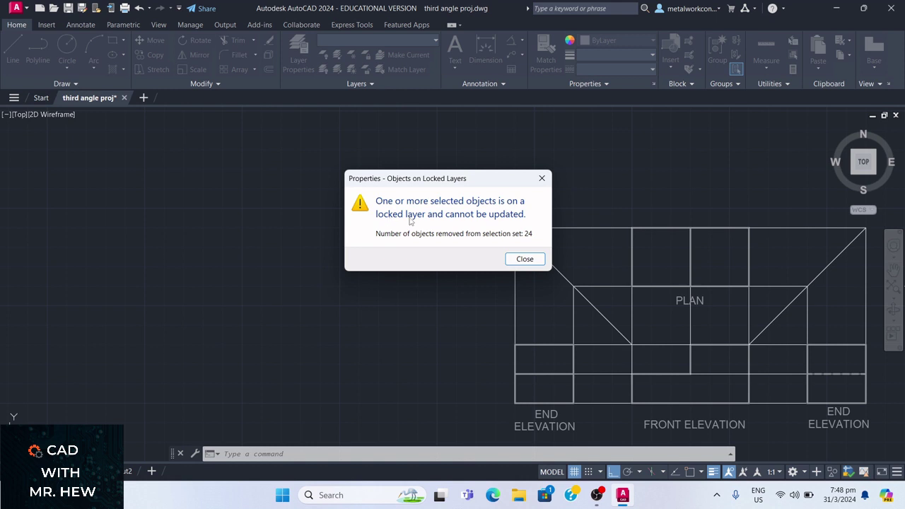
click(523, 259)
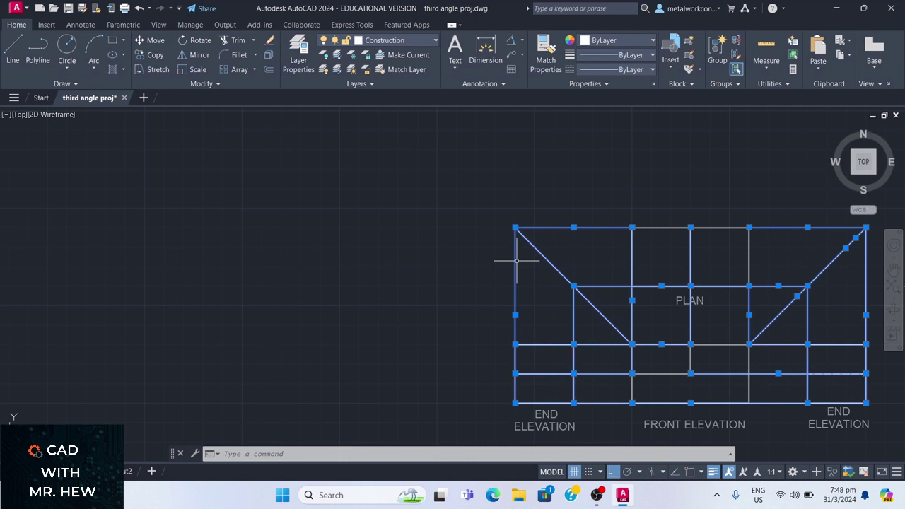
click(527, 183)
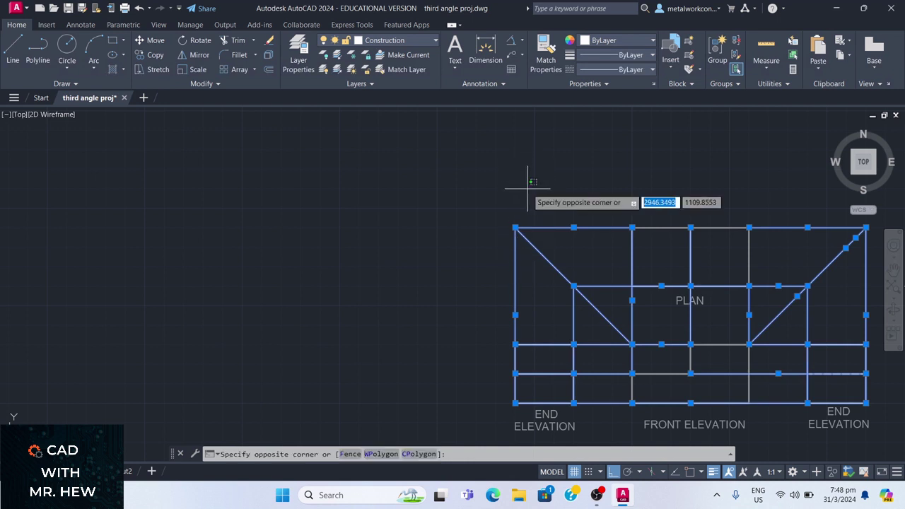
key(Escape)
key(Escape)
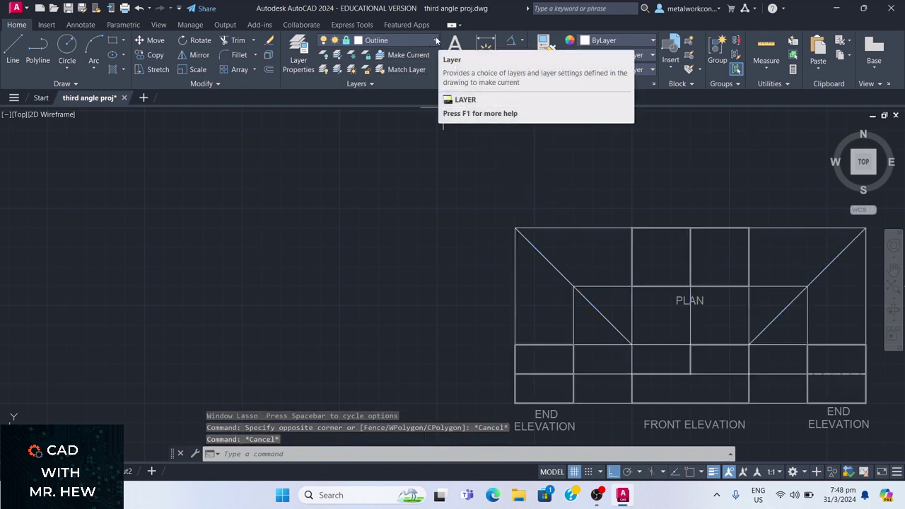
- Turn off the Construction layer's lightbulb to hide the projection lines
click(436, 40)
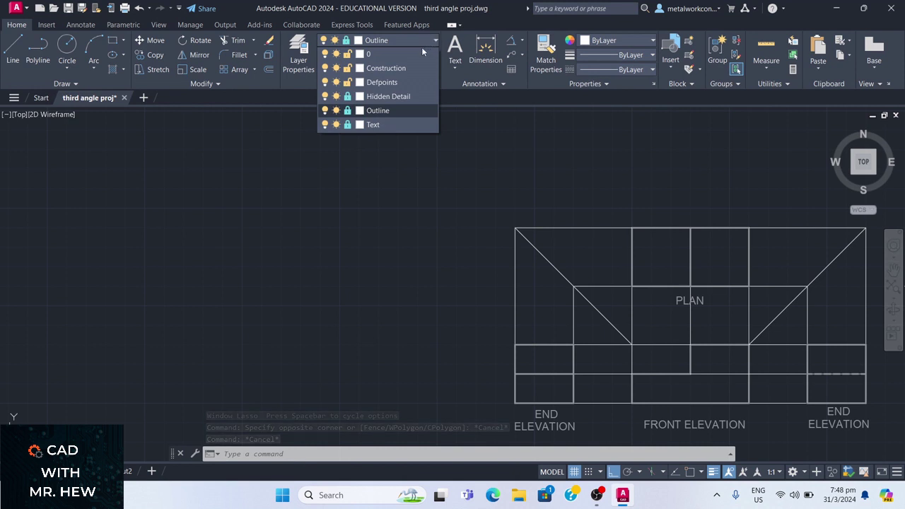
click(325, 67)
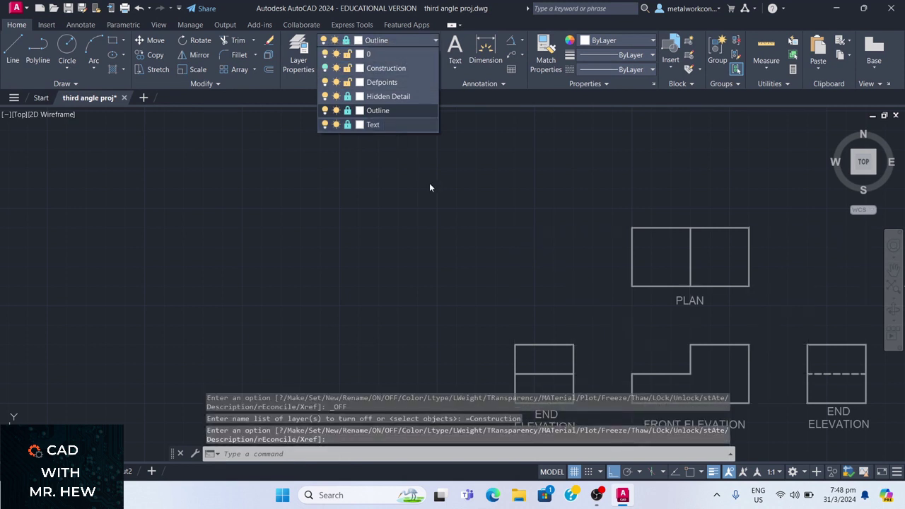
click(611, 156)
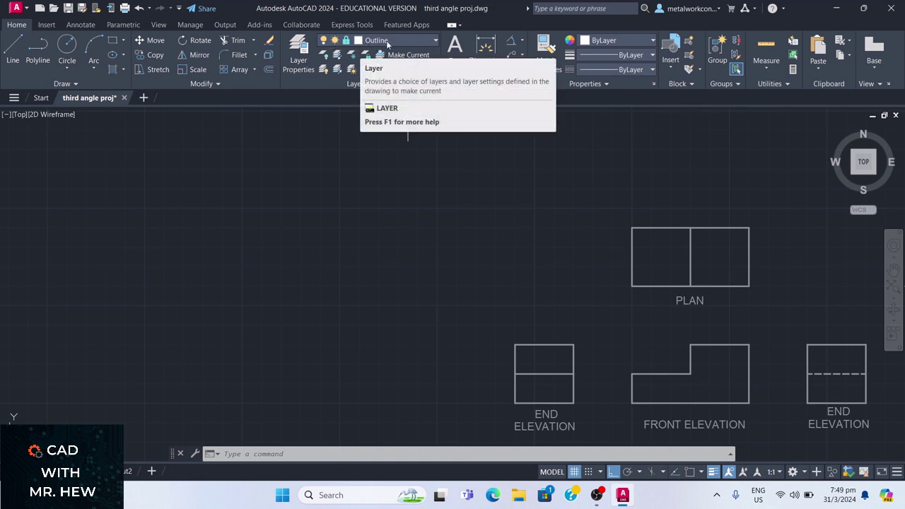
- Turn Construction back on, toggle Text off and on, then cycle Construction off and on
click(422, 40)
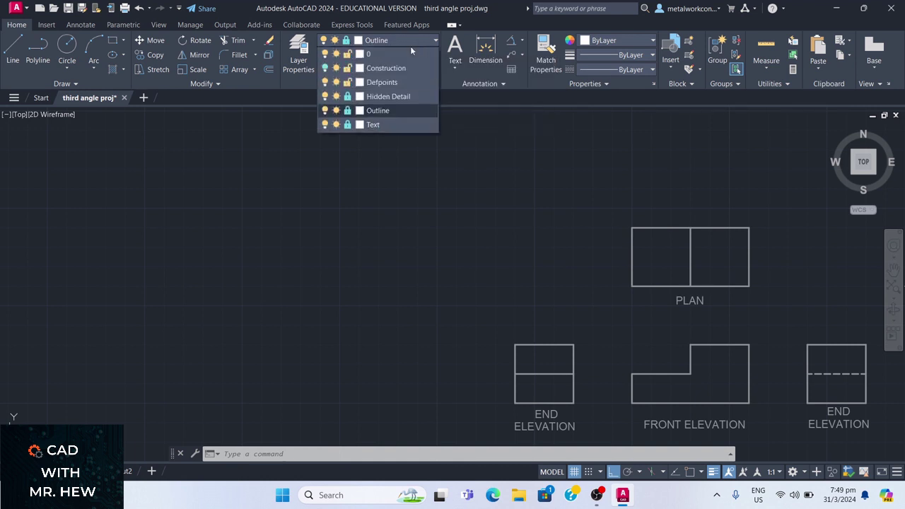
click(324, 68)
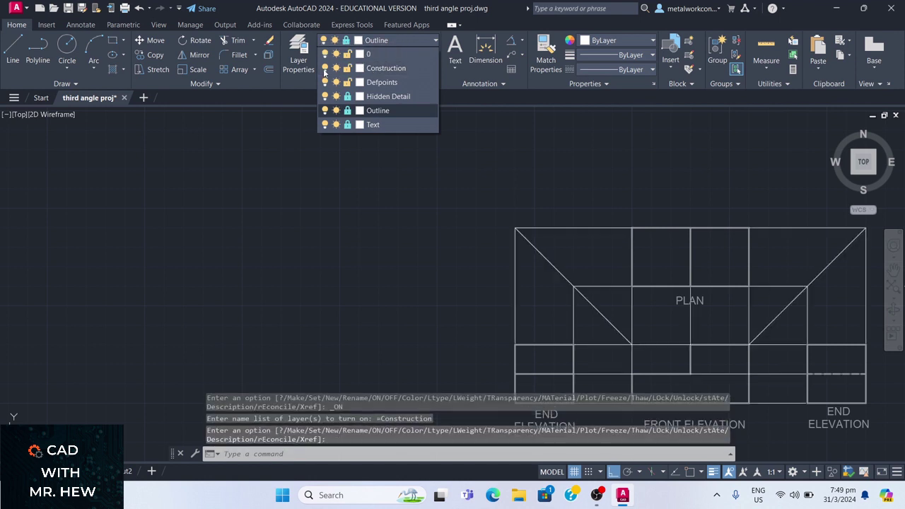
click(324, 124)
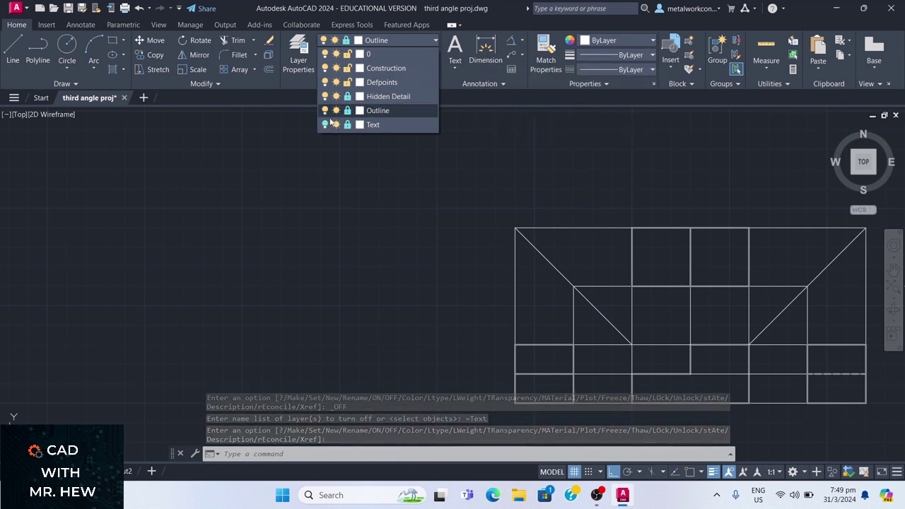
click(324, 125)
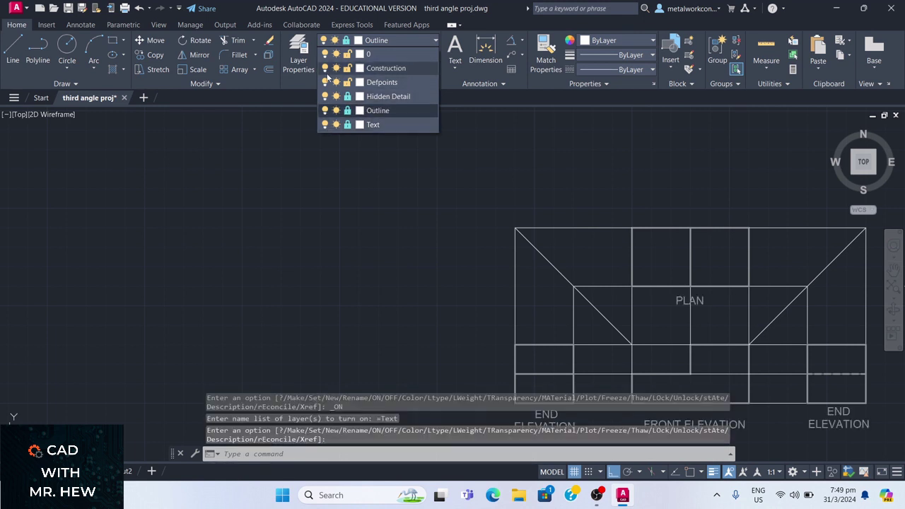
click(324, 68)
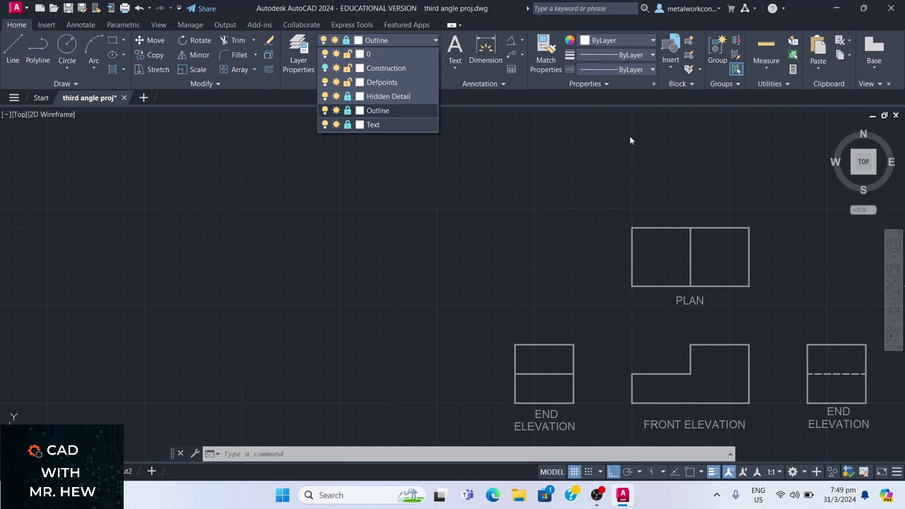
click(324, 68)
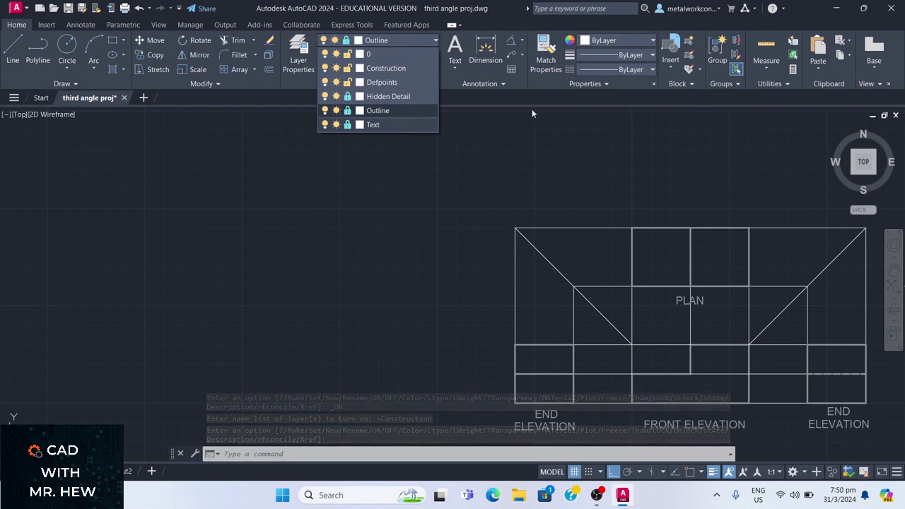
- Unlock Hidden Detail and Text, then lock and unlock Outline, leaving all three unlocked
click(347, 97)
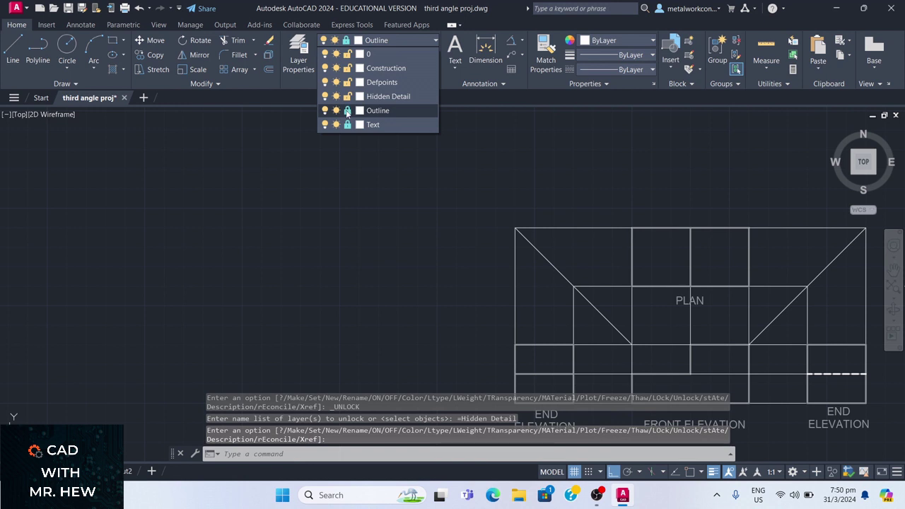
click(347, 125)
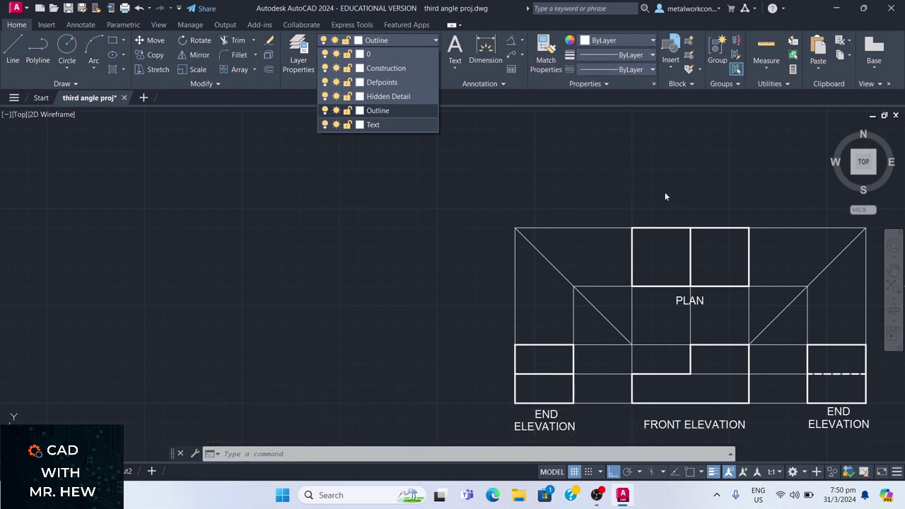
click(347, 110)
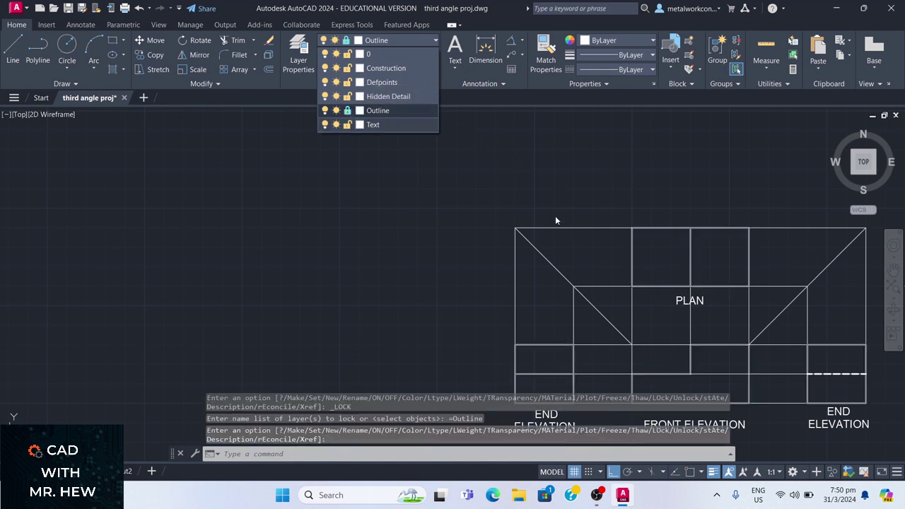
click(347, 111)
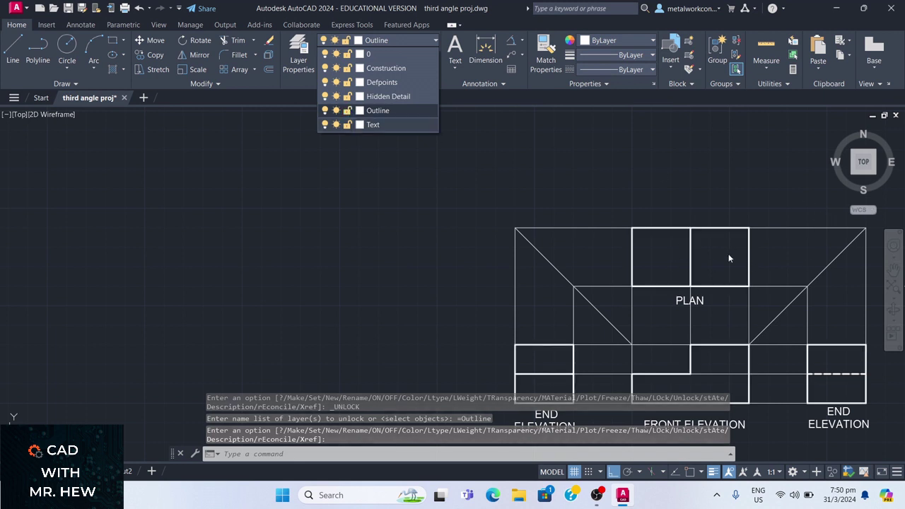